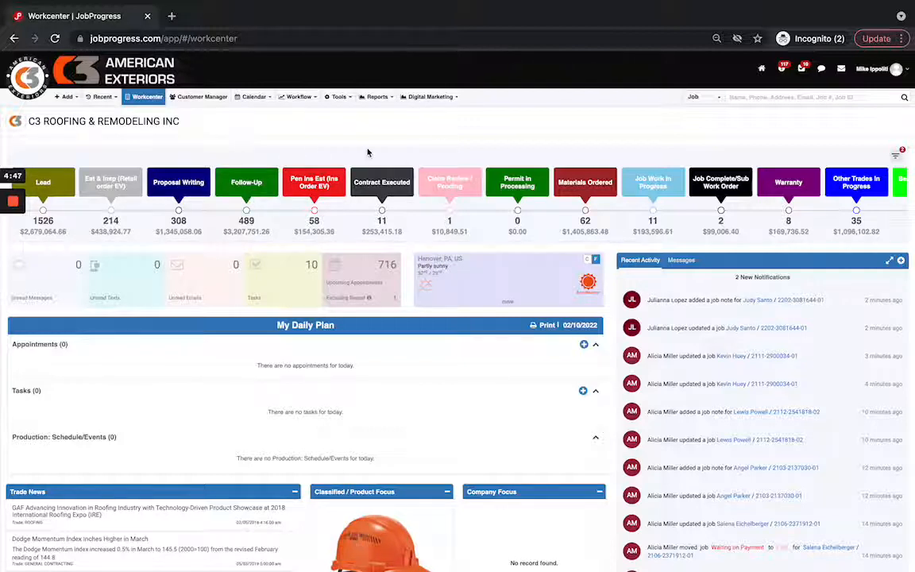
- Open the Add menu on the Workcenter to see what can be added
click(69, 97)
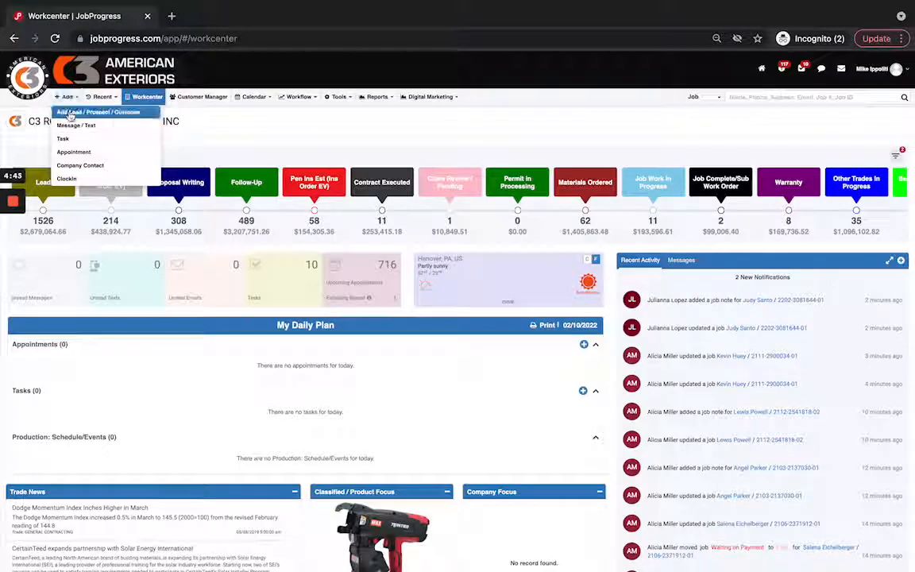
- Choose Add Lead / Prospect / Customer and add a Job 1 section to the new form
click(70, 114)
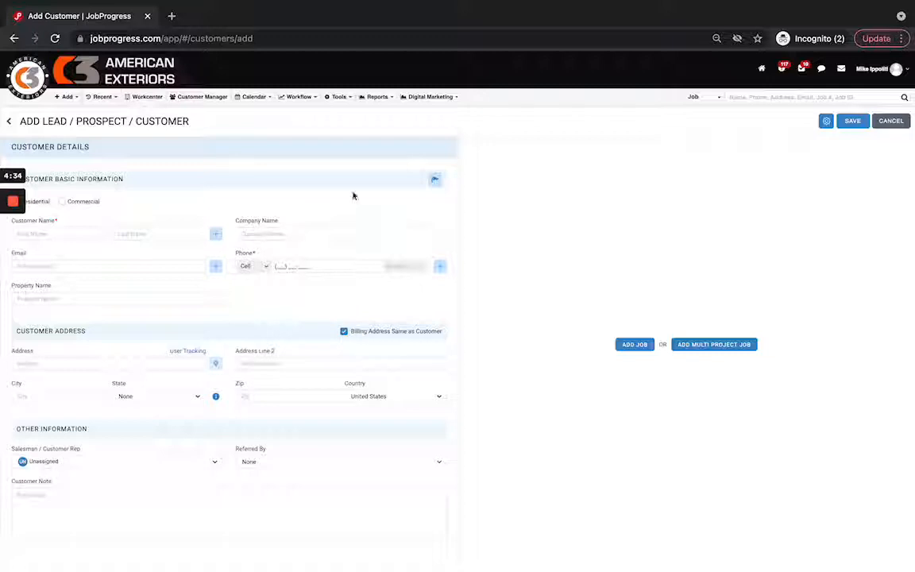
click(633, 345)
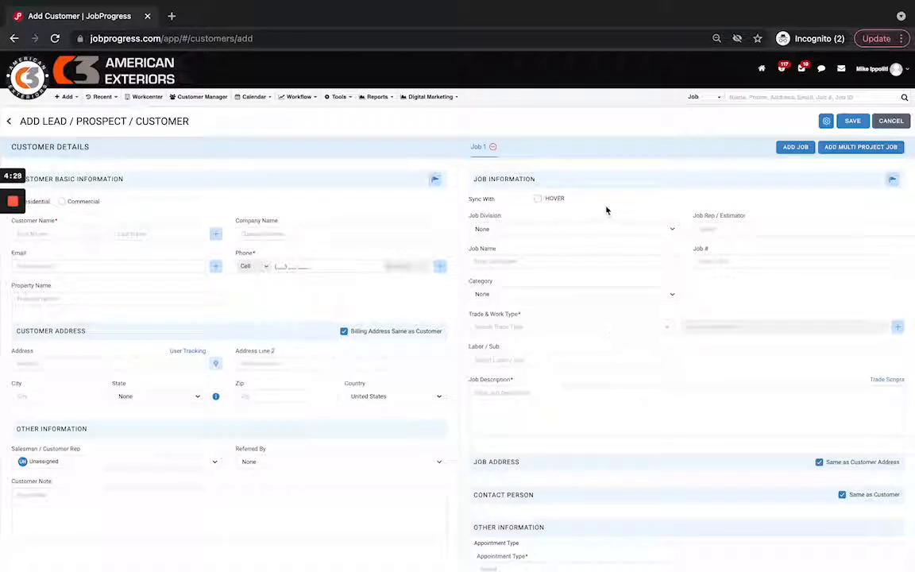
scroll(622, 224, down, 1)
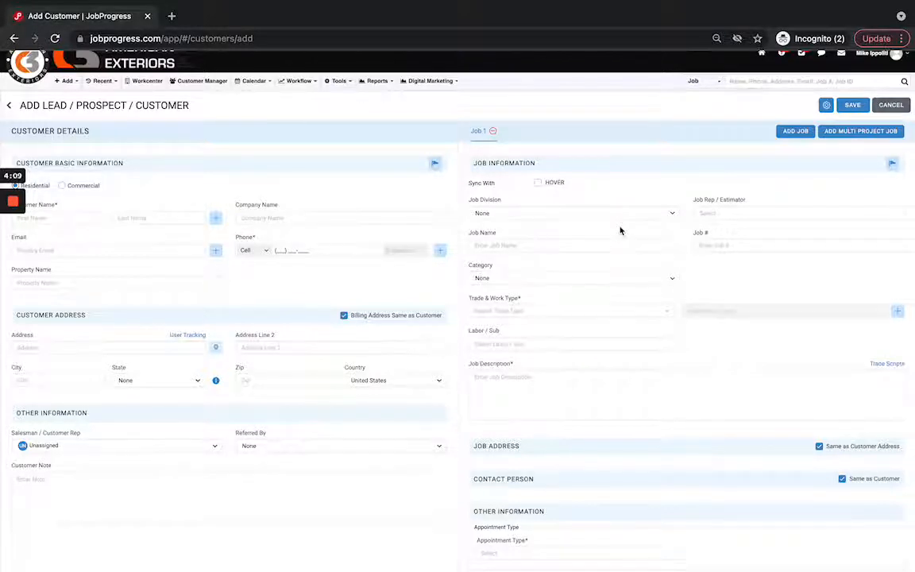
scroll(619, 230, down, 1)
- Enter the customer's first and last name
click(76, 169)
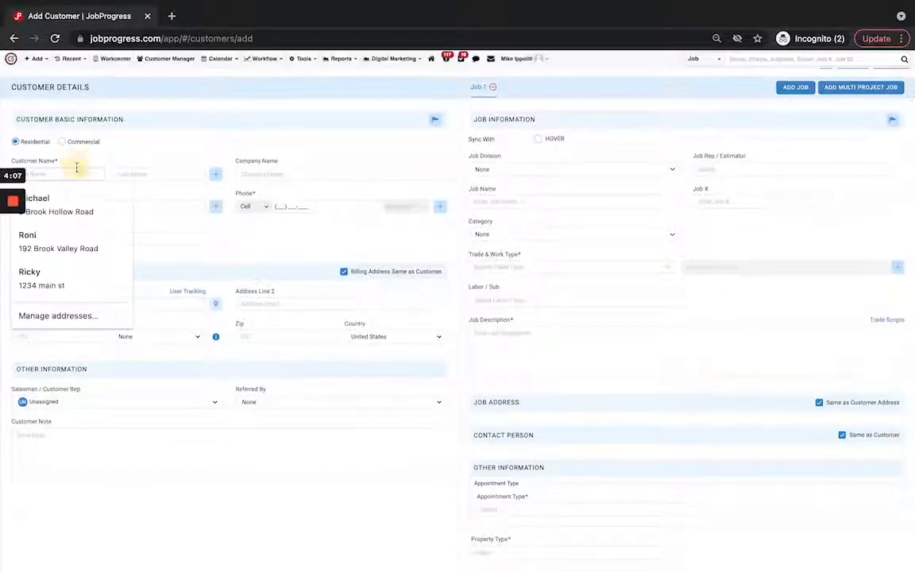
click(208, 145)
click(72, 175)
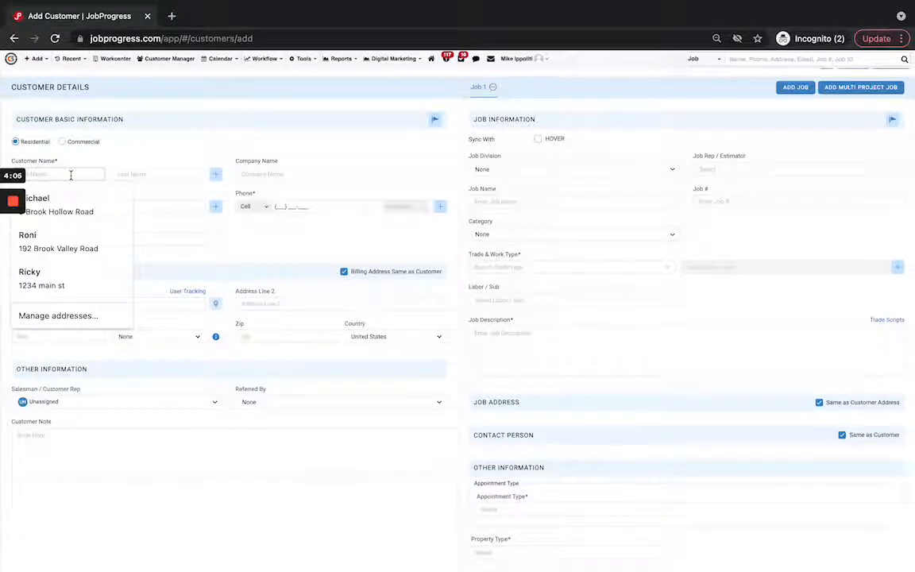
text(J)
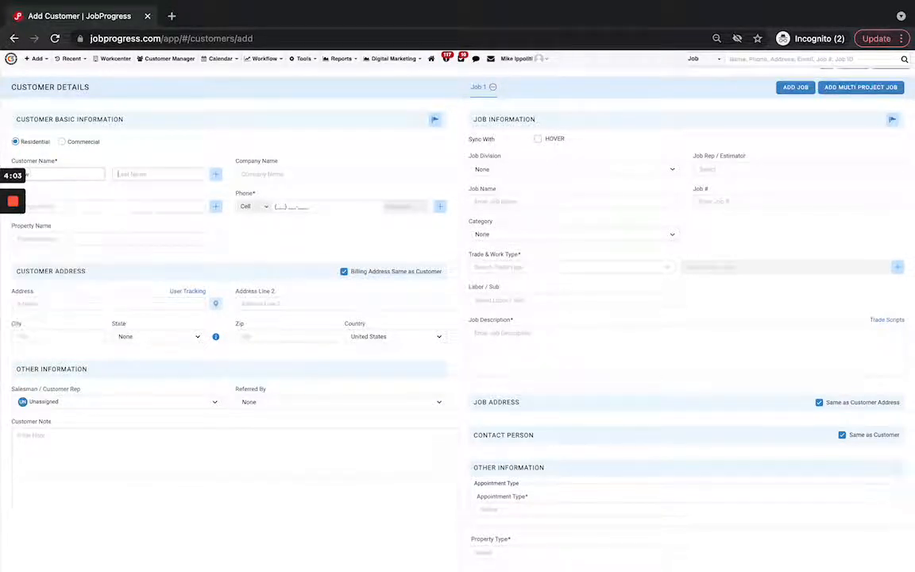
key(Tab)
text(La)
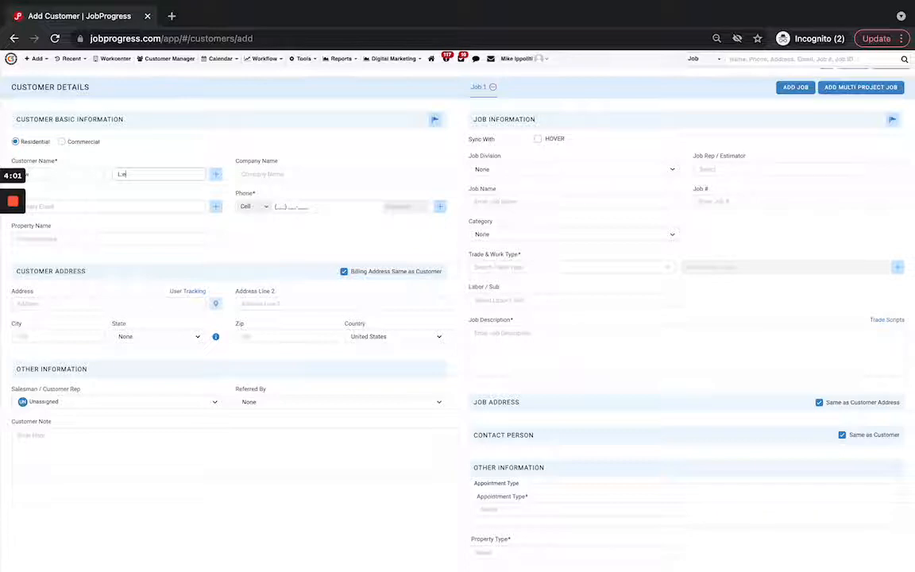
text(ad)
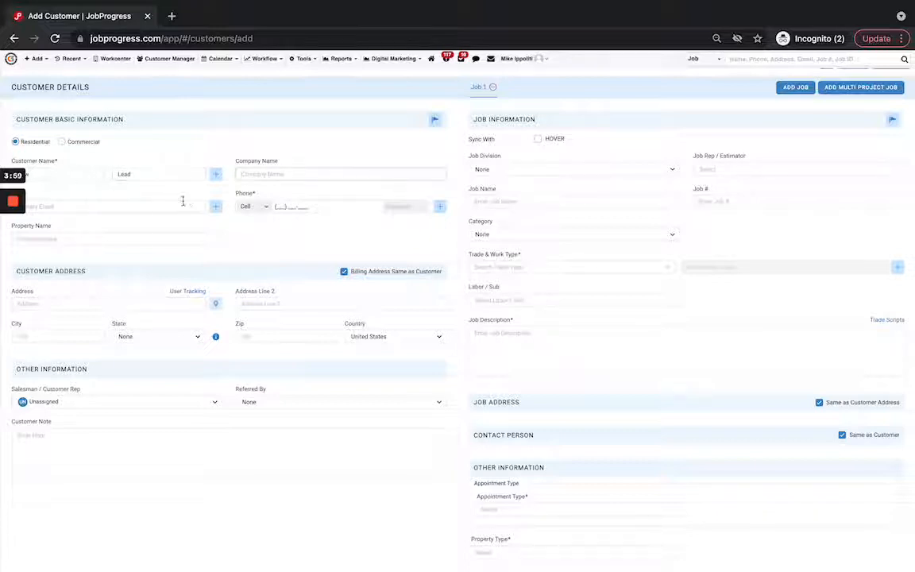
- Fill in the customer's e-mail and cell phone number, removing the extra empty phone row
click(168, 219)
click(173, 209)
scroll(173, 208, down, 1)
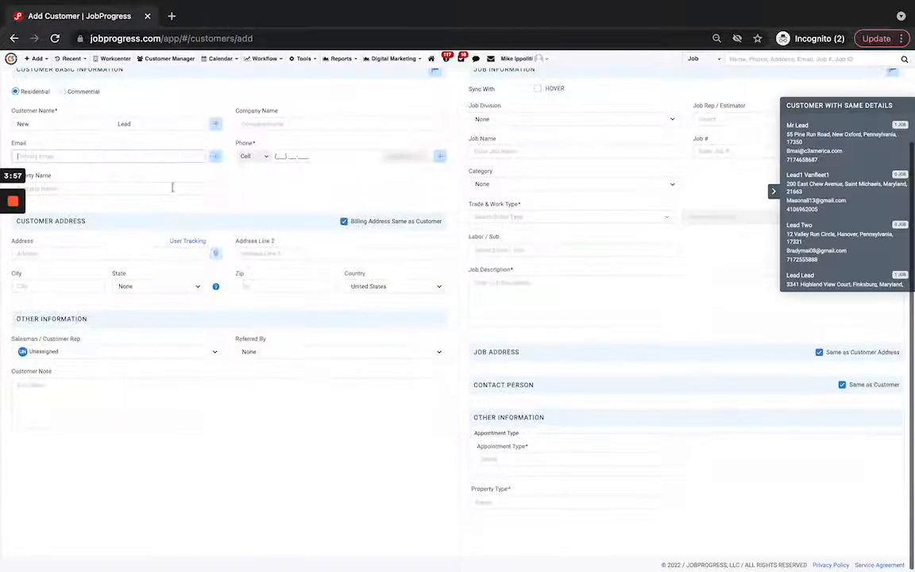
text(new)
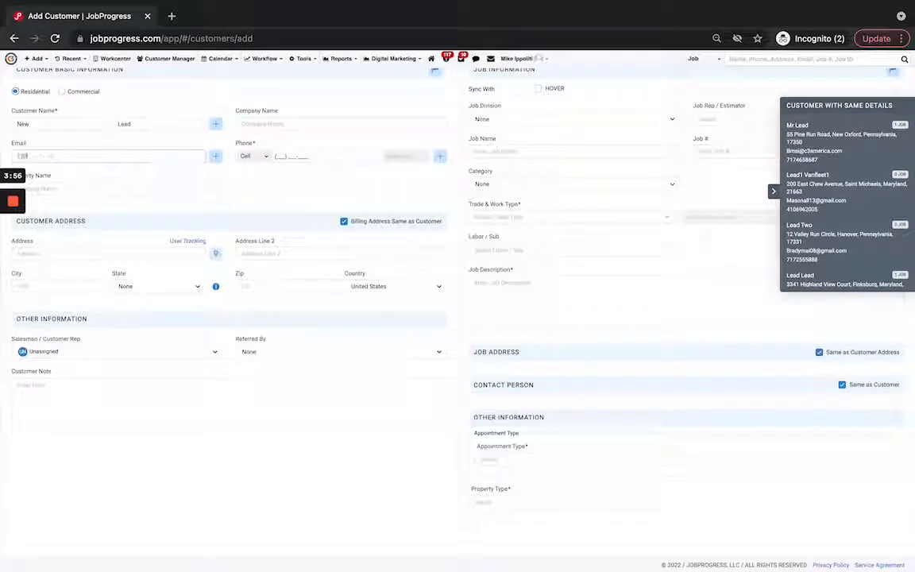
text(@)
key(Tab)
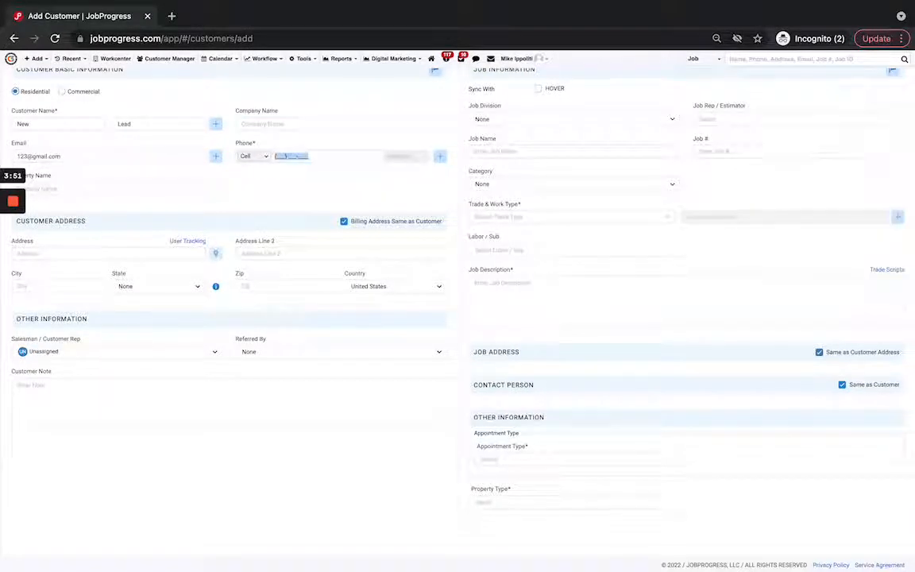
text(111) )
text(999-1111)
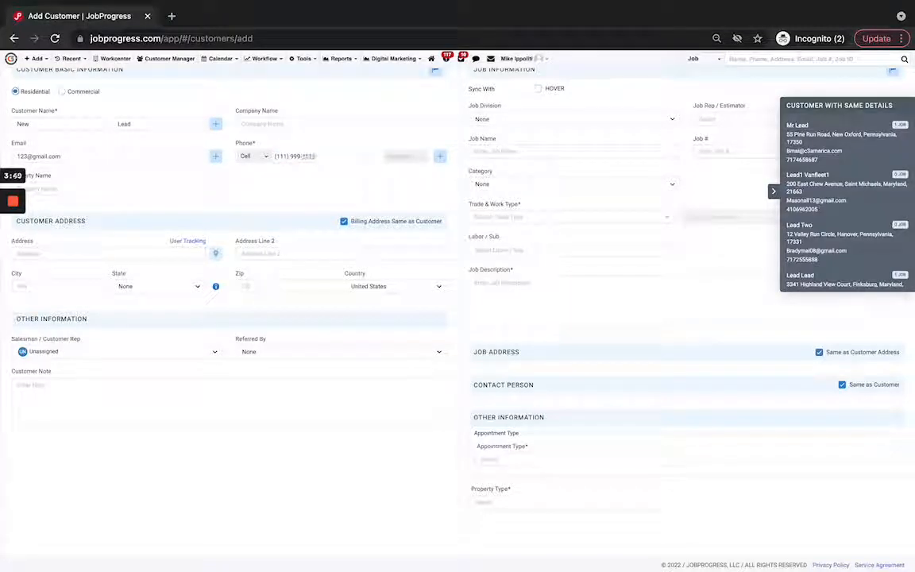
click(439, 156)
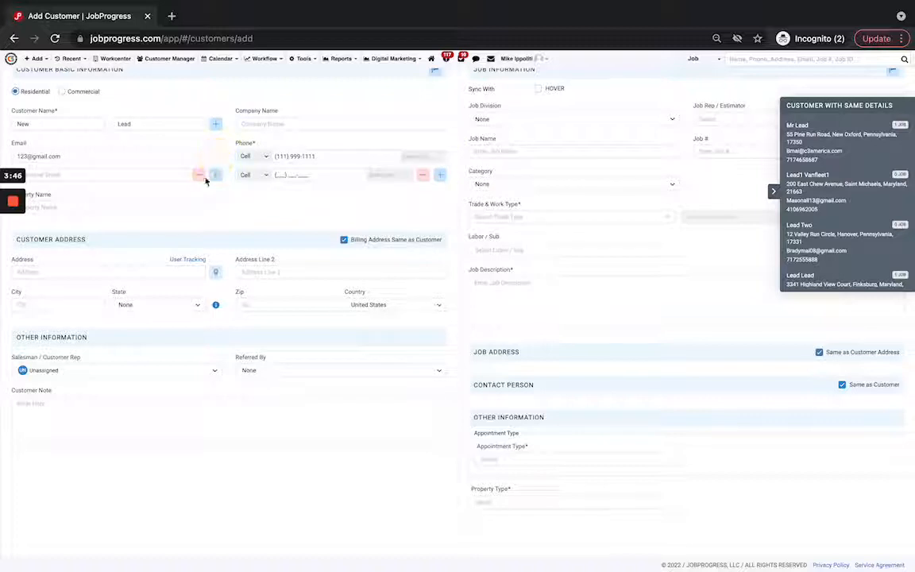
click(423, 174)
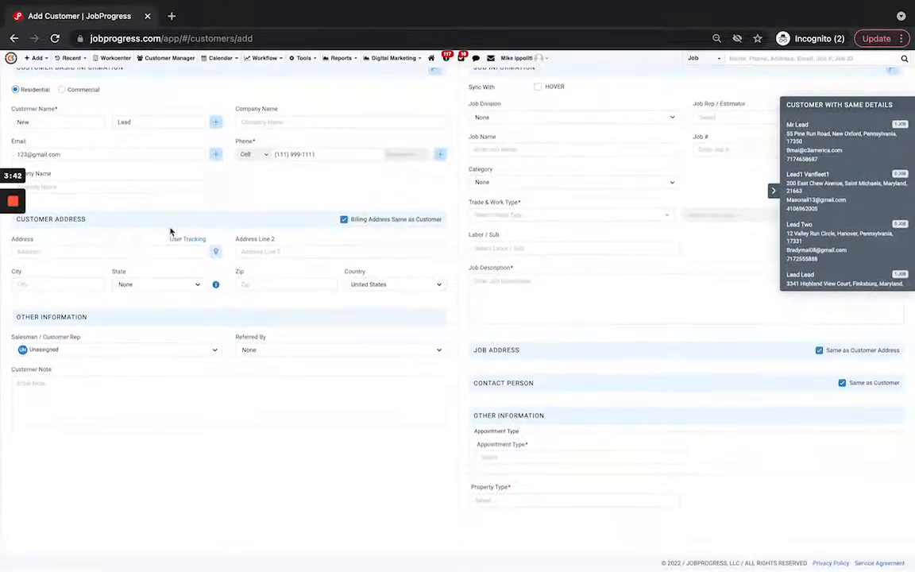
- Enter the street address, autofill city, state and zip from the suggestion, and hide matching customers
click(149, 248)
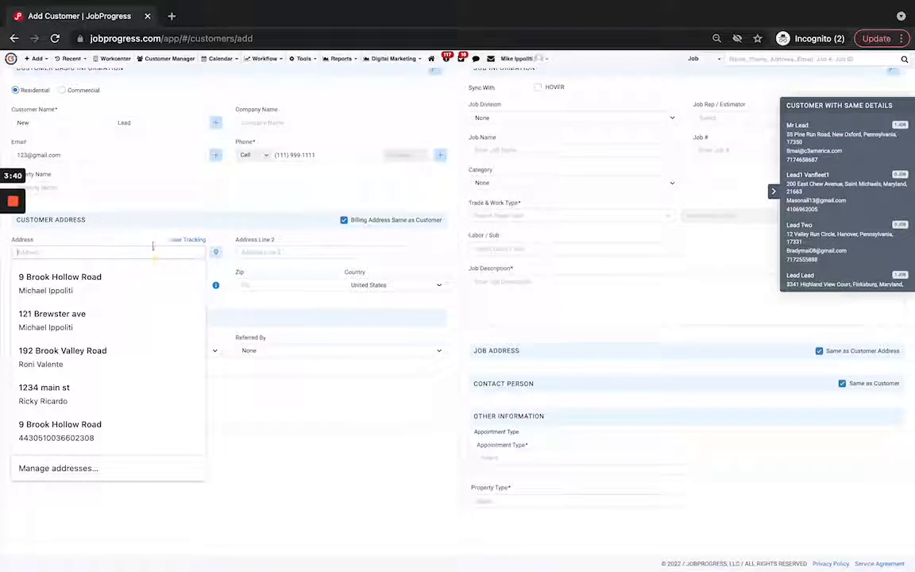
text(123 mar)
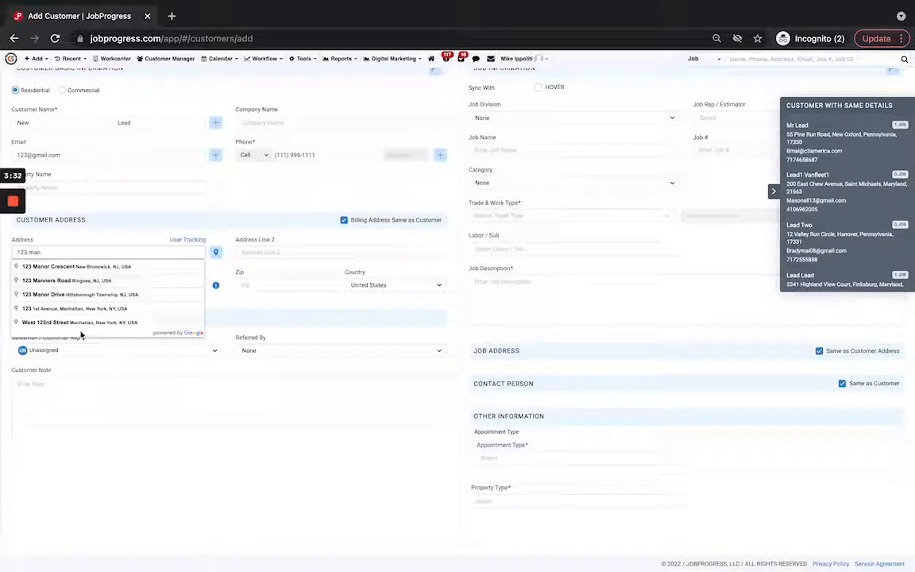
click(119, 270)
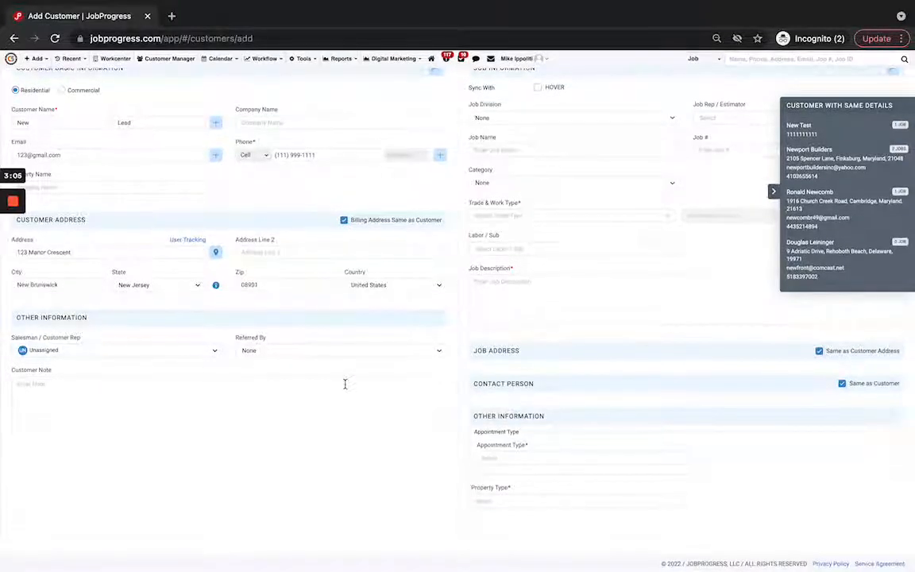
click(773, 195)
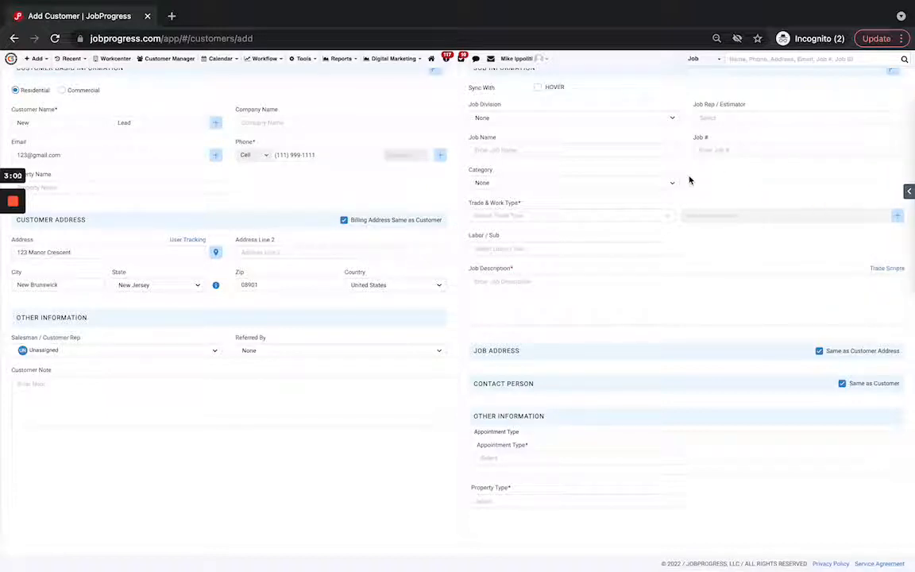
- Check the customer's address on a zoomed satellite map, then close the map and address preview
click(215, 254)
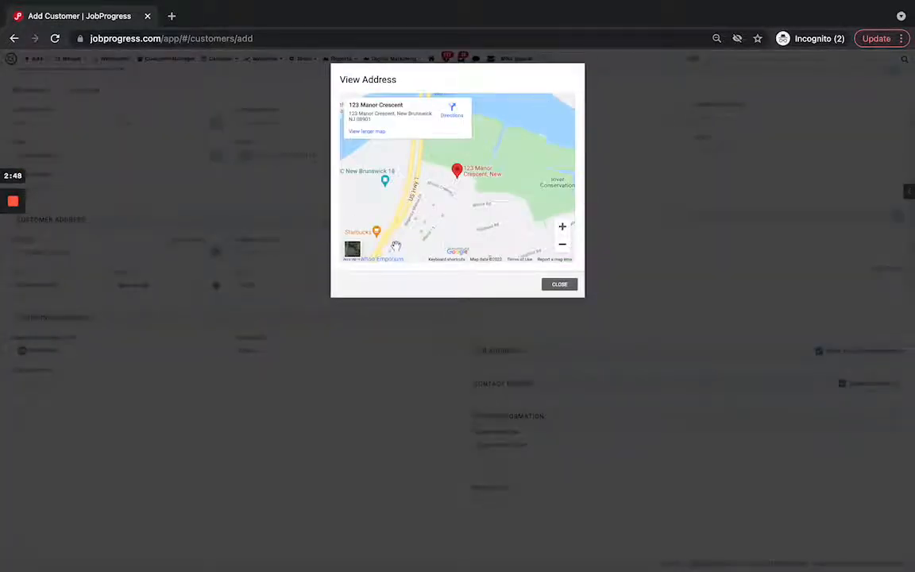
click(353, 252)
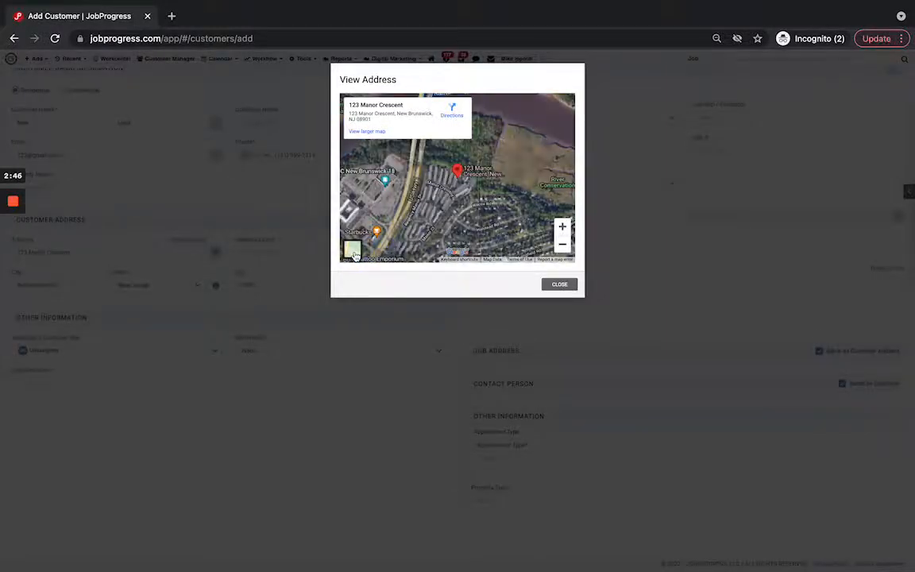
click(562, 227)
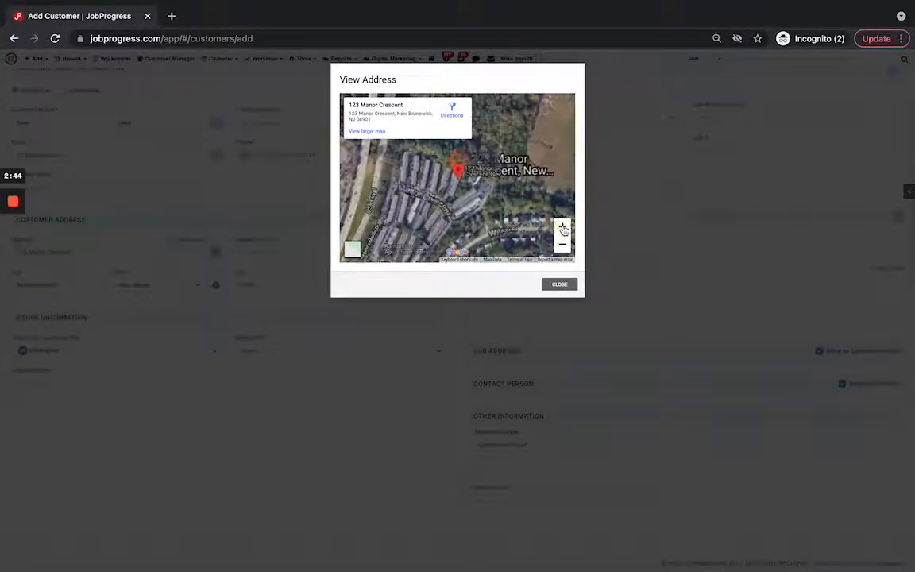
click(563, 227)
click(562, 227)
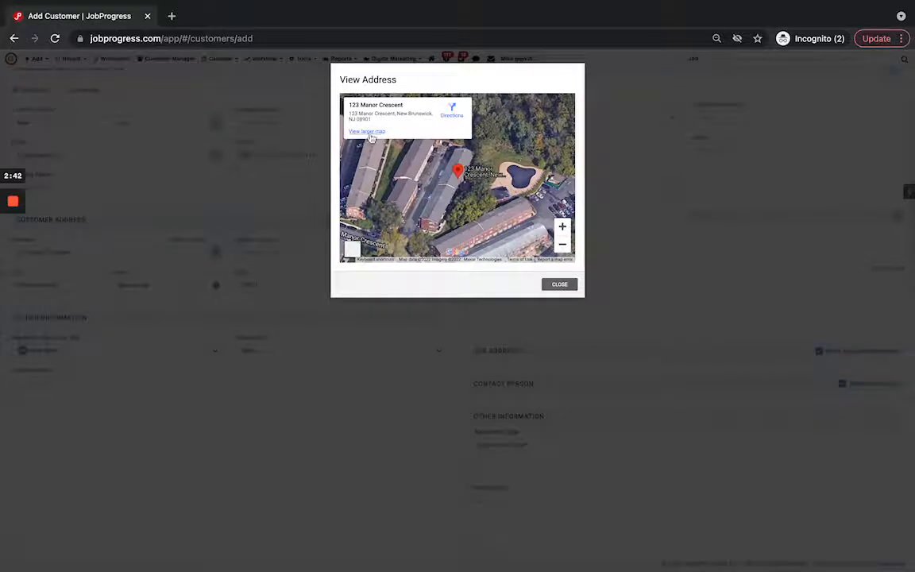
click(367, 131)
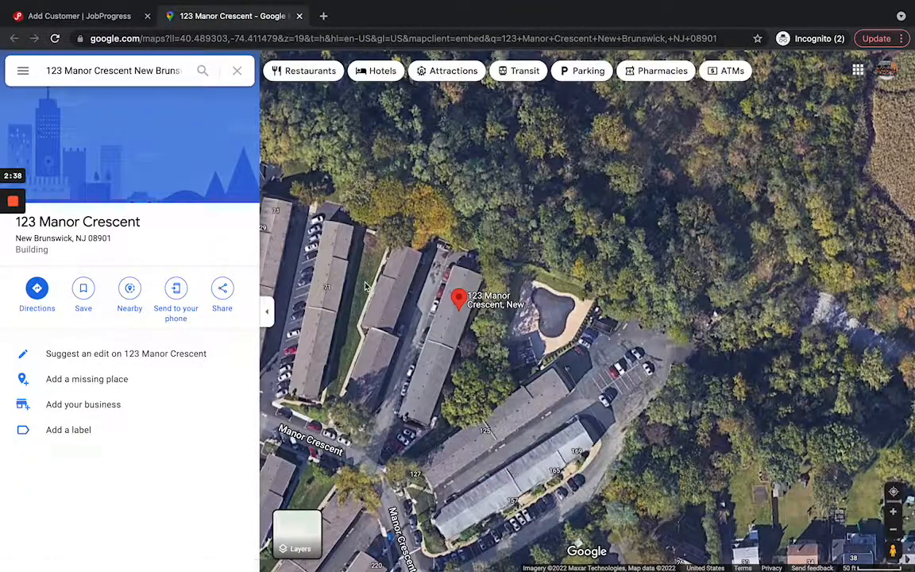
mouse_move(364, 274)
mouse_down()
mouse_move(399, 219)
mouse_move(390, 212)
mouse_up()
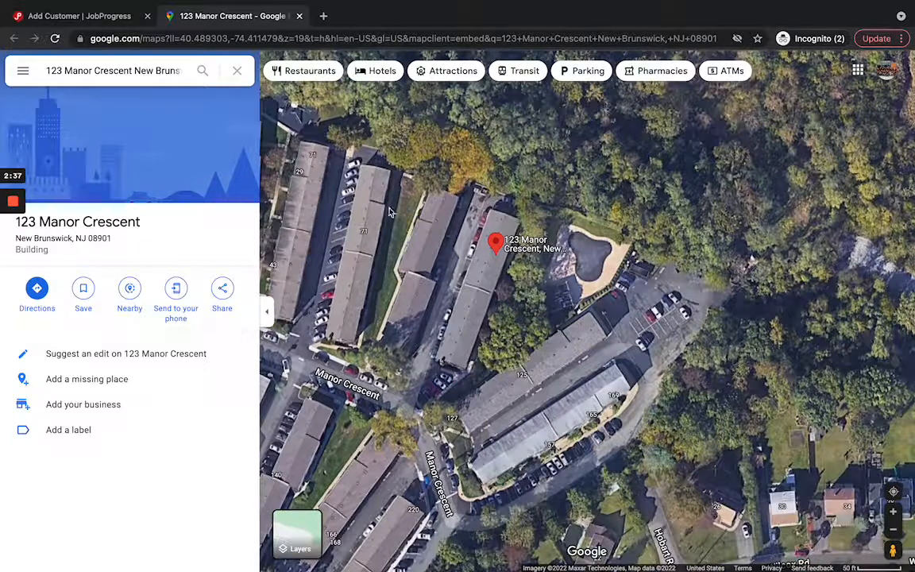
click(299, 16)
click(565, 285)
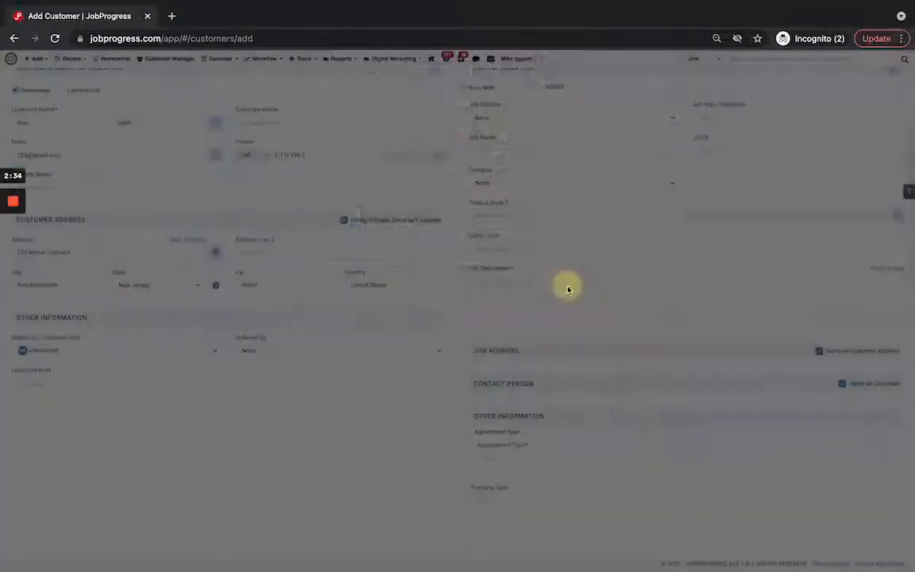
- Leave Salesman Unassigned, set Referred By to C3 Vehicles, and enable HOVER sync
click(89, 349)
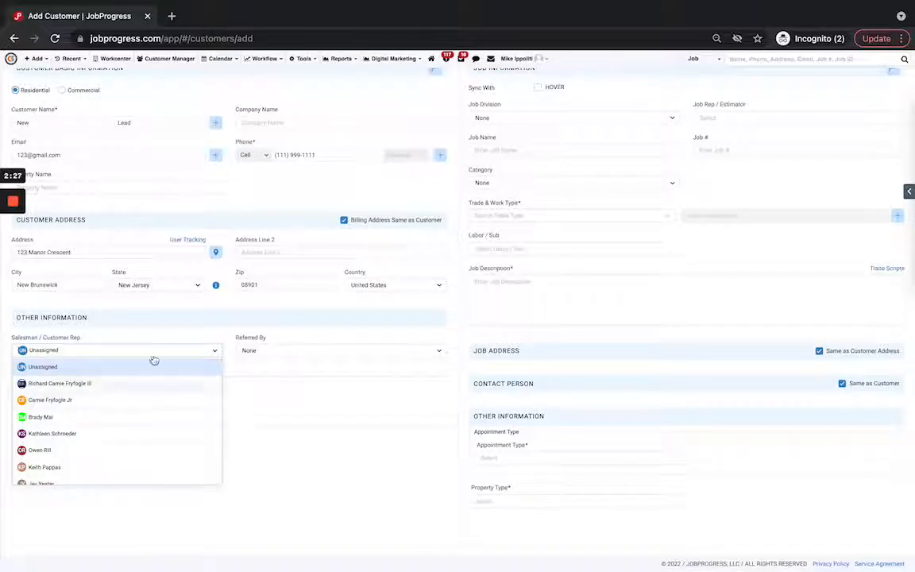
click(180, 333)
click(287, 351)
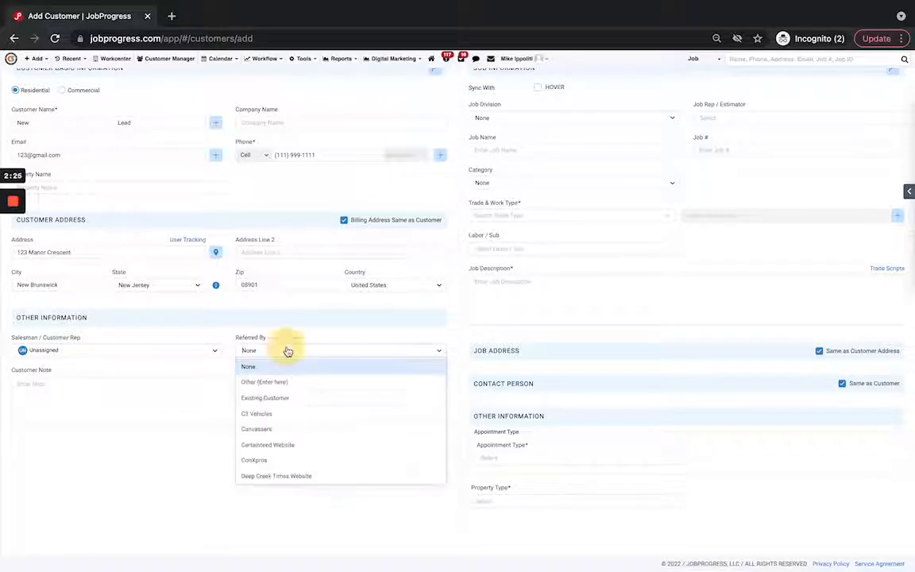
scroll(314, 435, down, 2)
scroll(314, 436, up, 2)
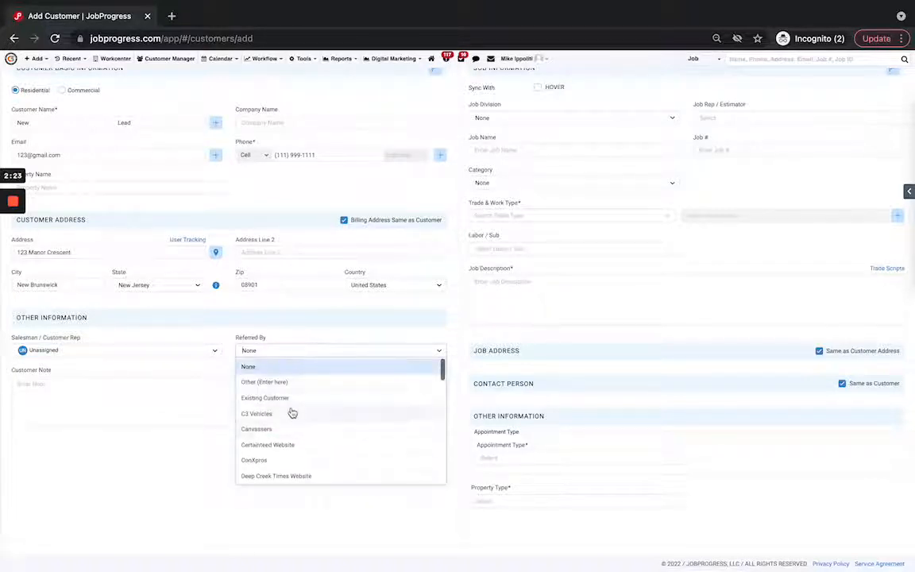
scroll(293, 478, down, 2)
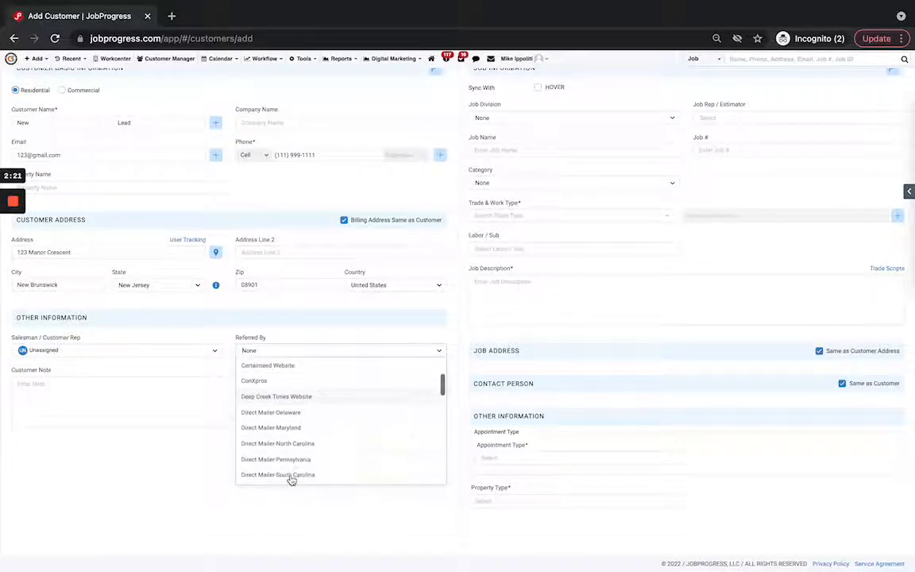
text(w)
key(BackSpace)
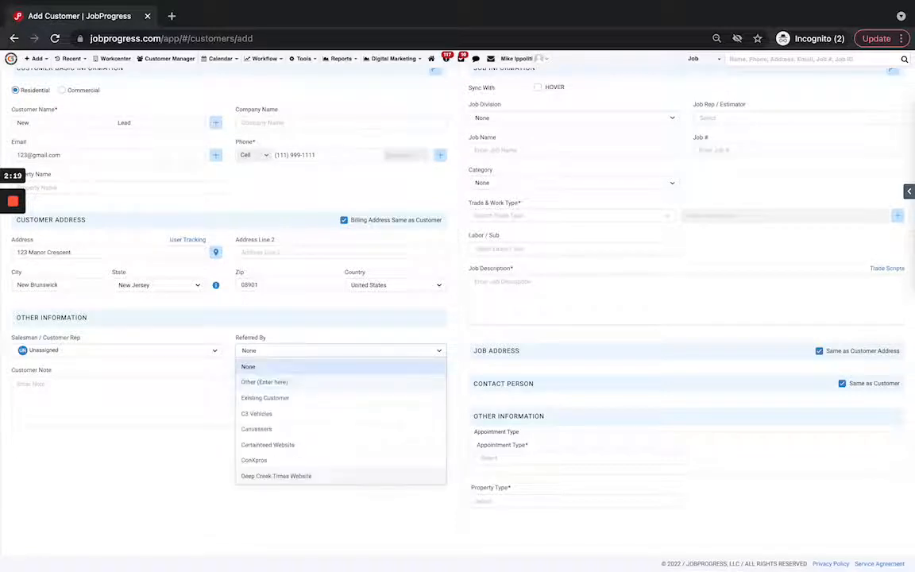
scroll(397, 423, down, 2)
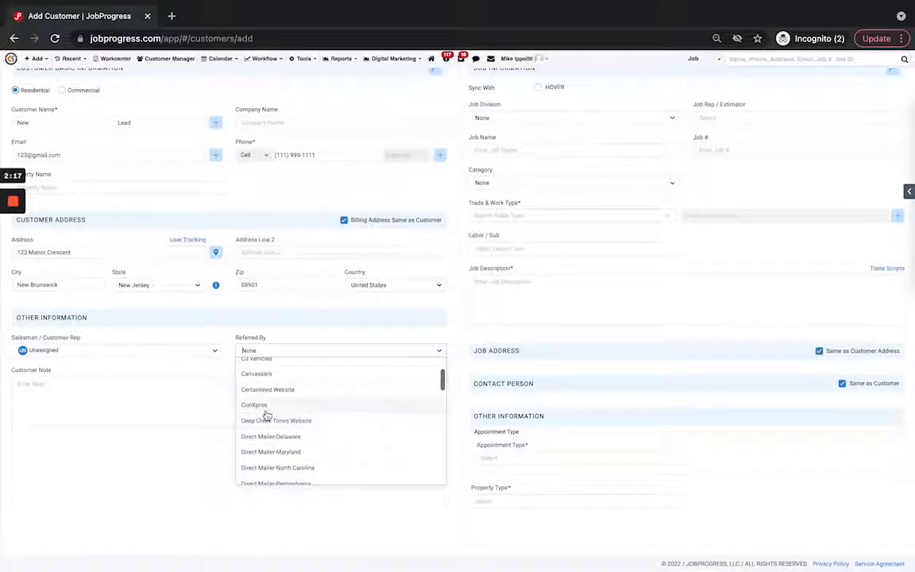
scroll(270, 389, up, 1)
click(262, 380)
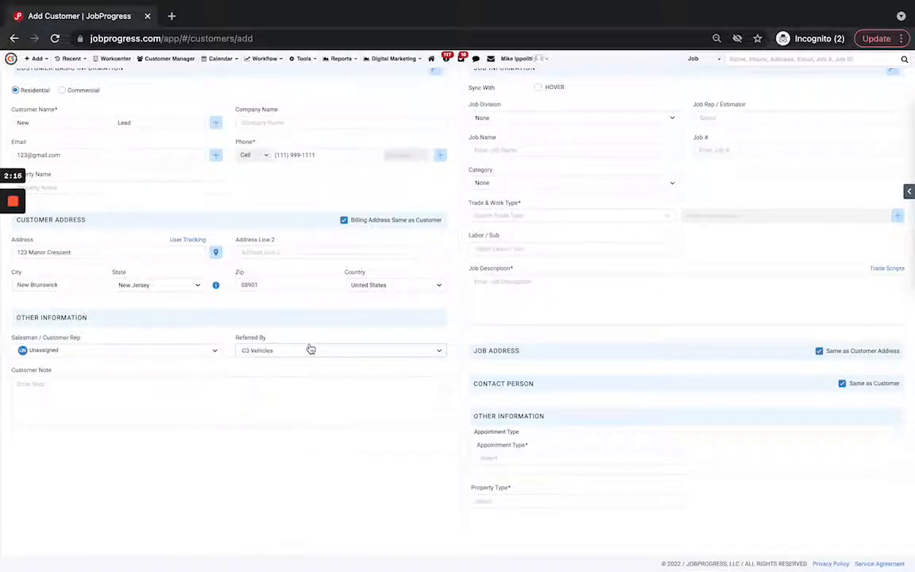
scroll(282, 346, up, 3)
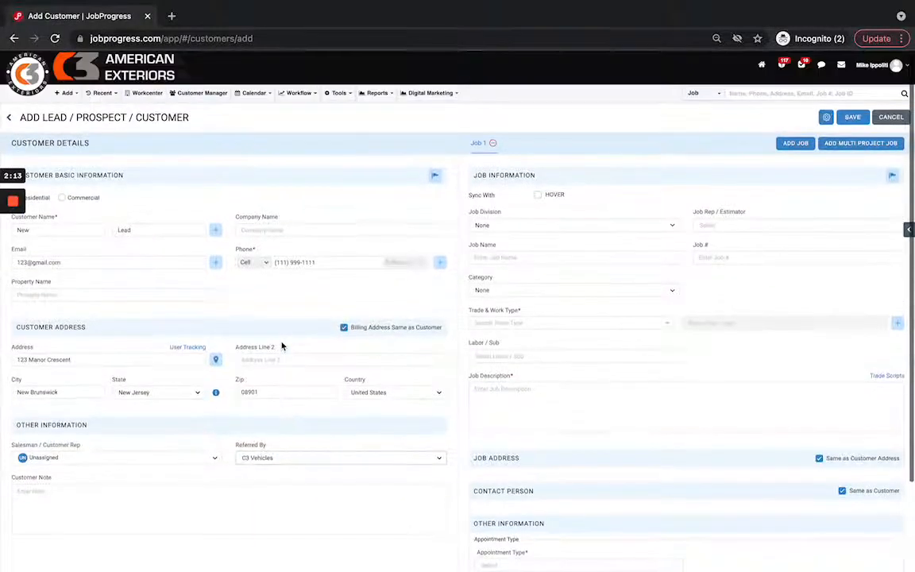
click(538, 195)
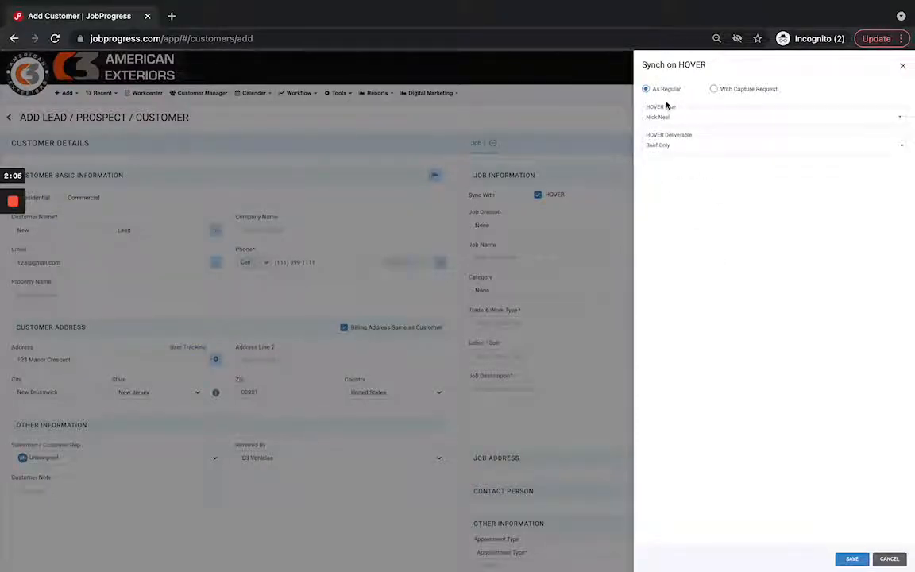
- Keep Roof Only as the HOVER deliverable and close the Synch on HOVER panel without syncing
click(697, 149)
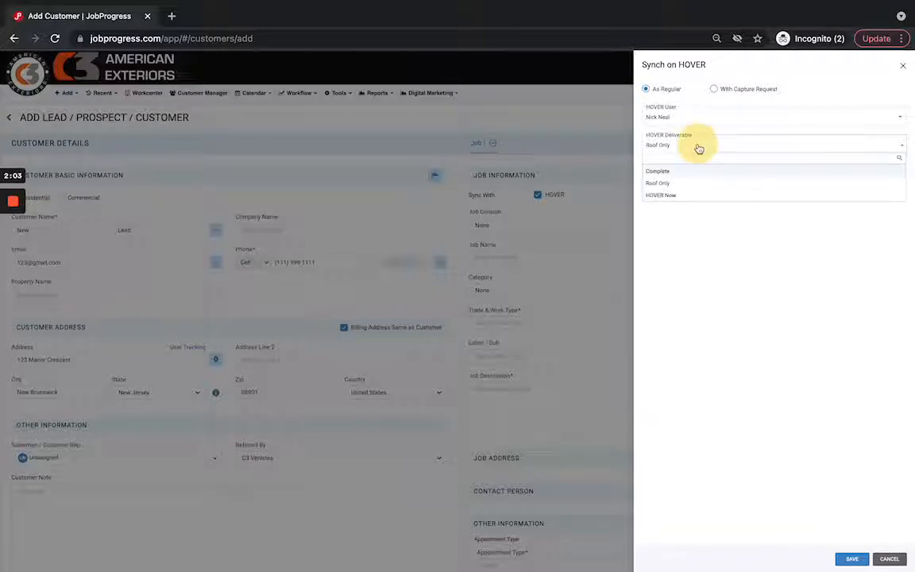
click(689, 243)
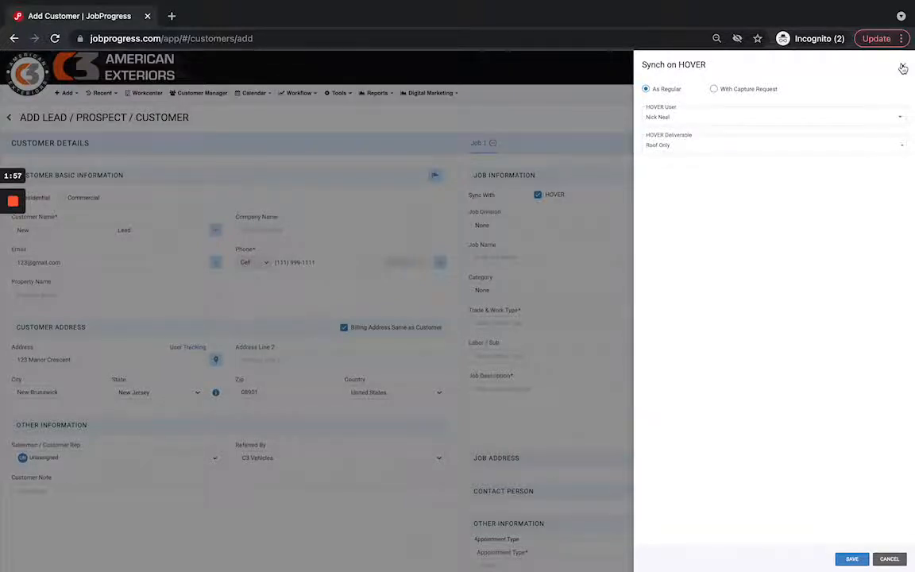
click(902, 67)
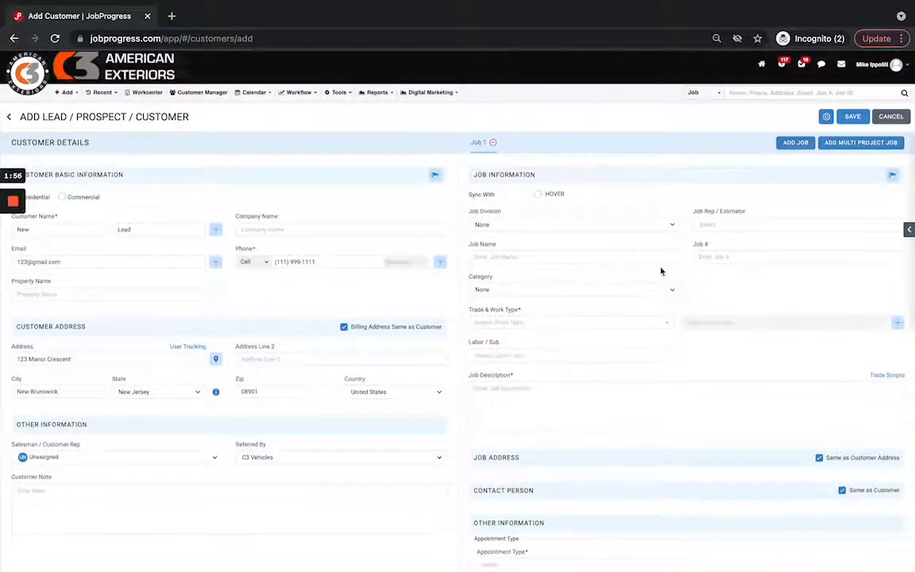
- Leave Job Division as None and set Category to Insurance Claim, closing the Job Insurance panel
scroll(660, 238, down, 1)
click(659, 207)
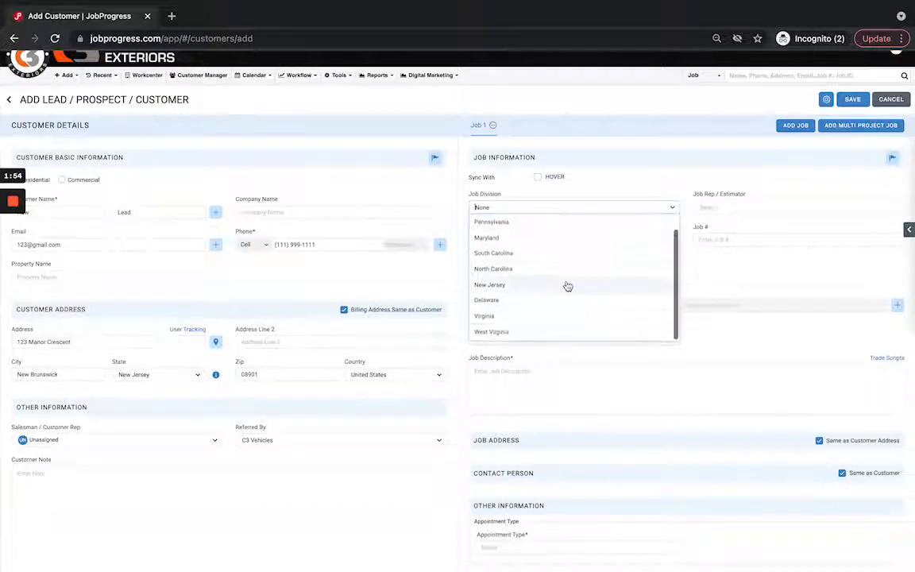
click(750, 286)
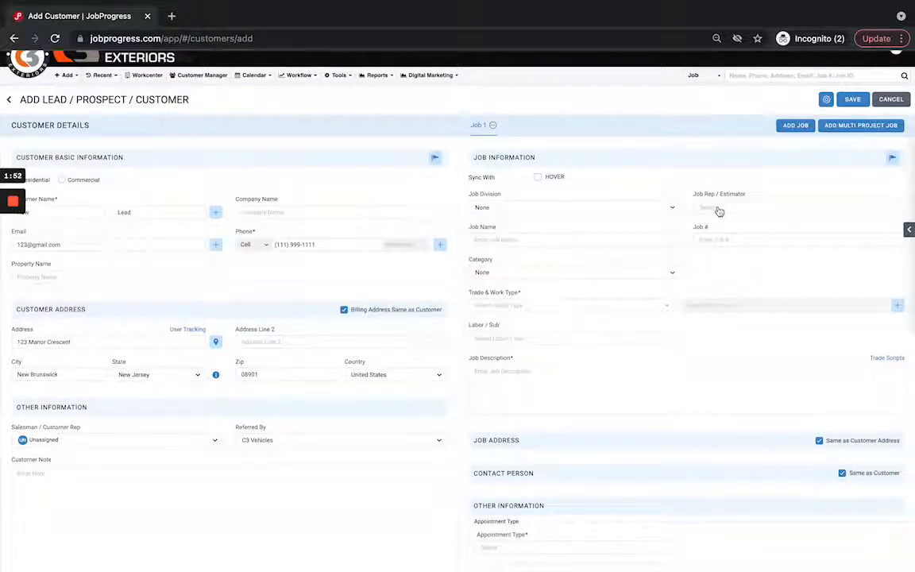
click(522, 240)
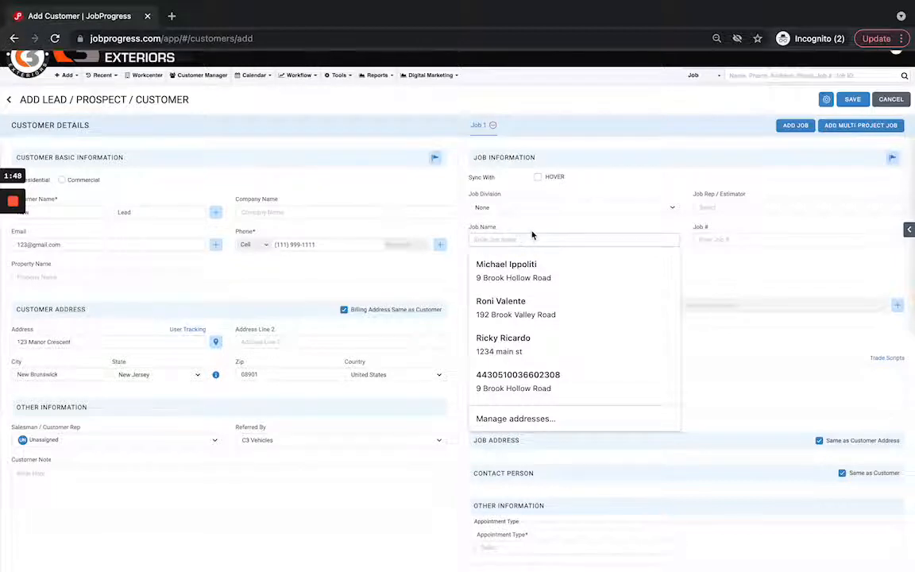
click(532, 236)
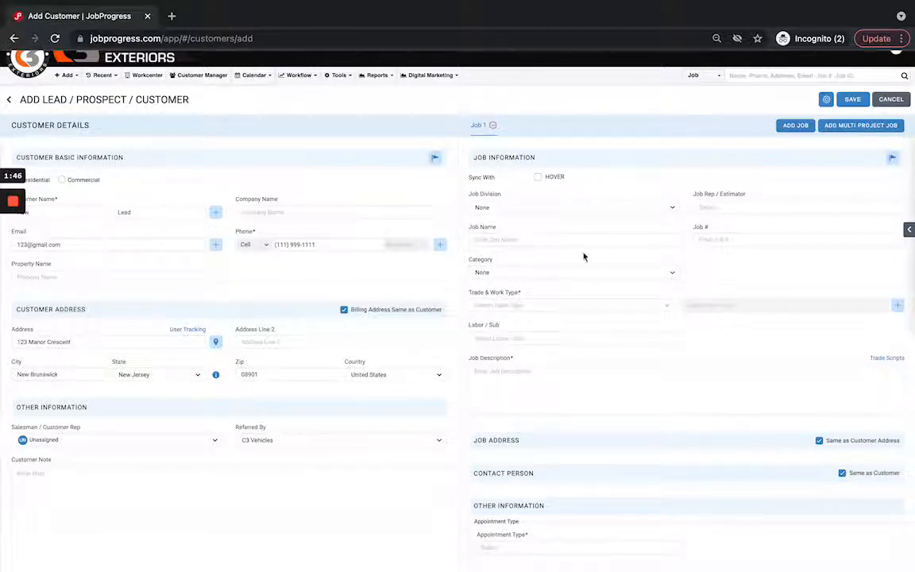
click(554, 273)
scroll(552, 359, down, 2)
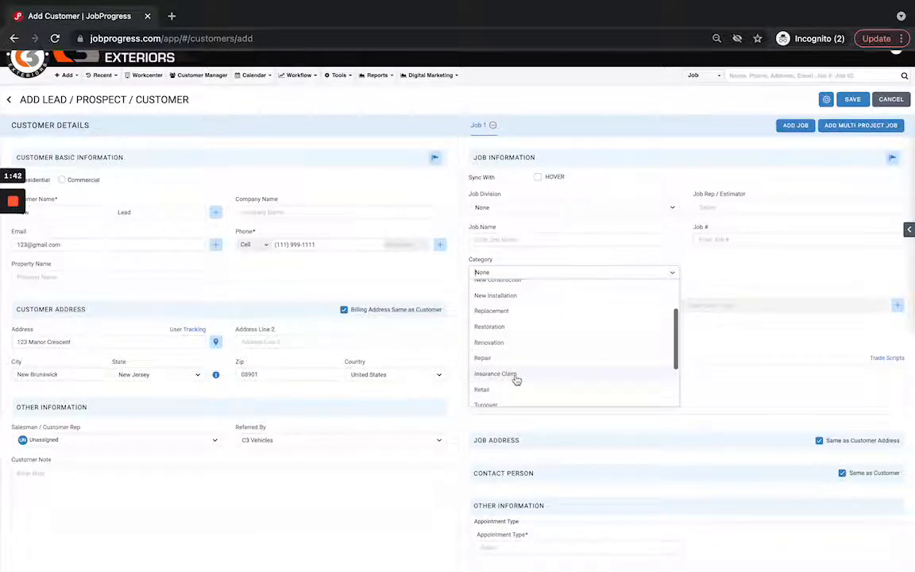
click(515, 379)
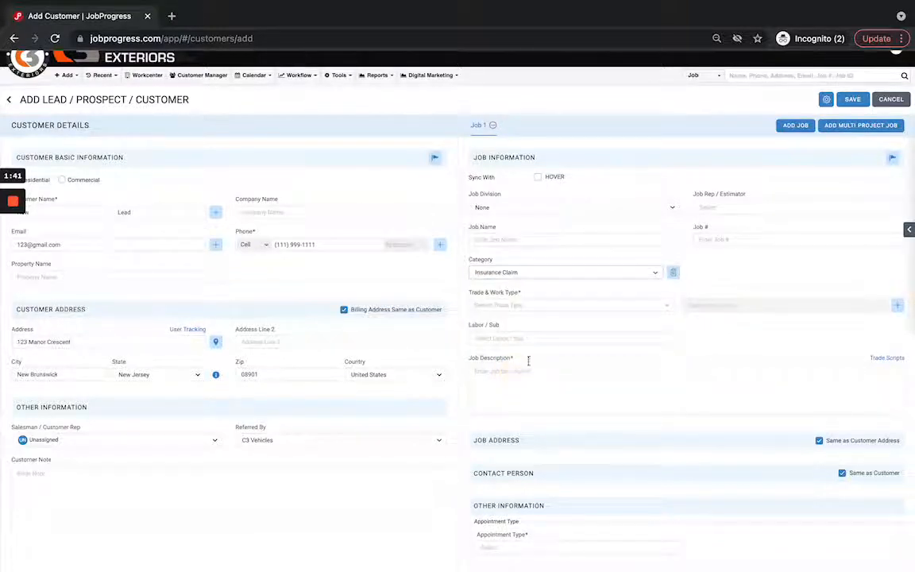
click(674, 272)
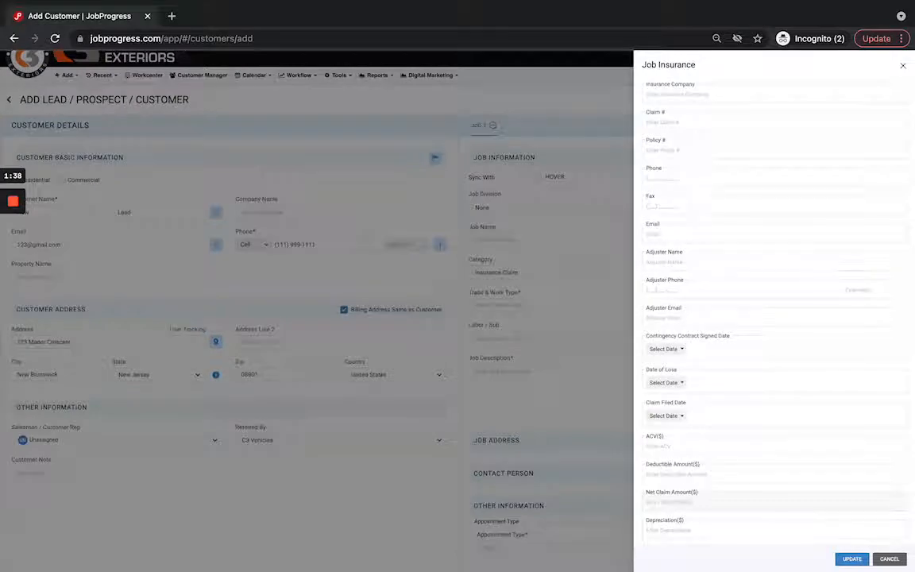
click(905, 67)
scroll(769, 235, down, 1)
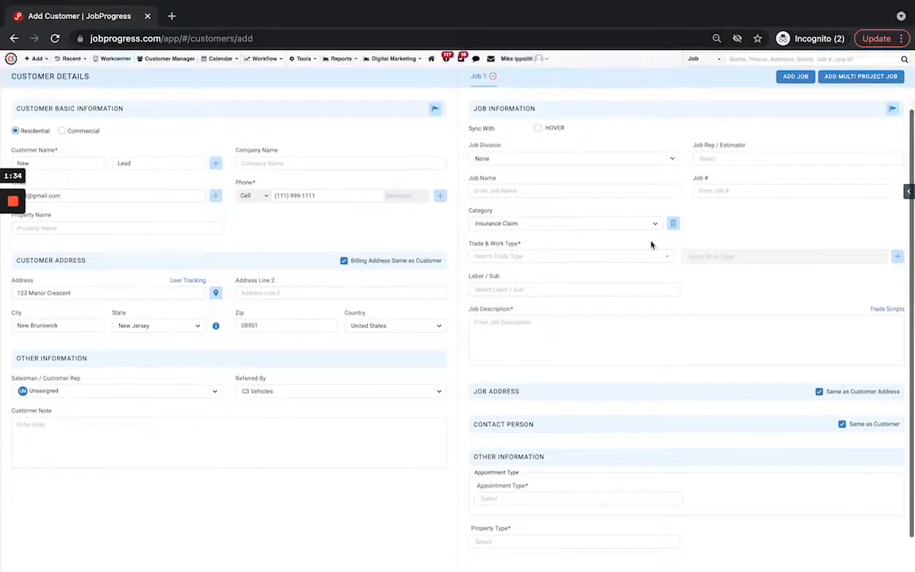
- Set the trade type to ROOFING with work type Roof Repair Only
click(623, 259)
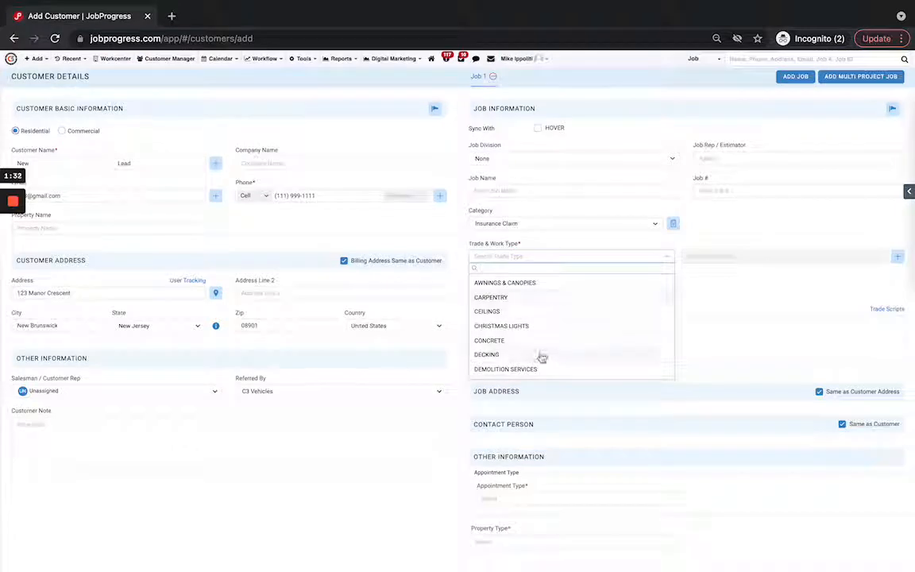
text(roo)
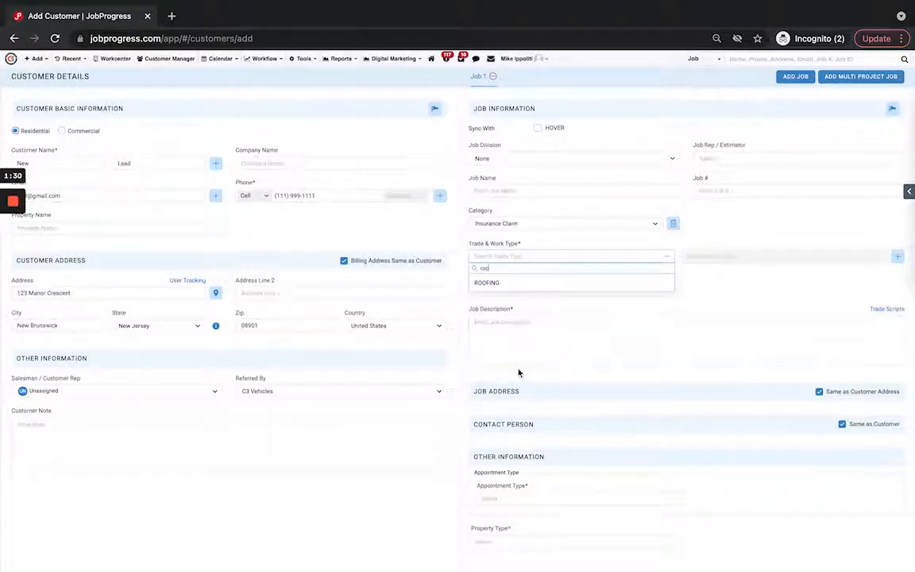
click(537, 282)
click(776, 260)
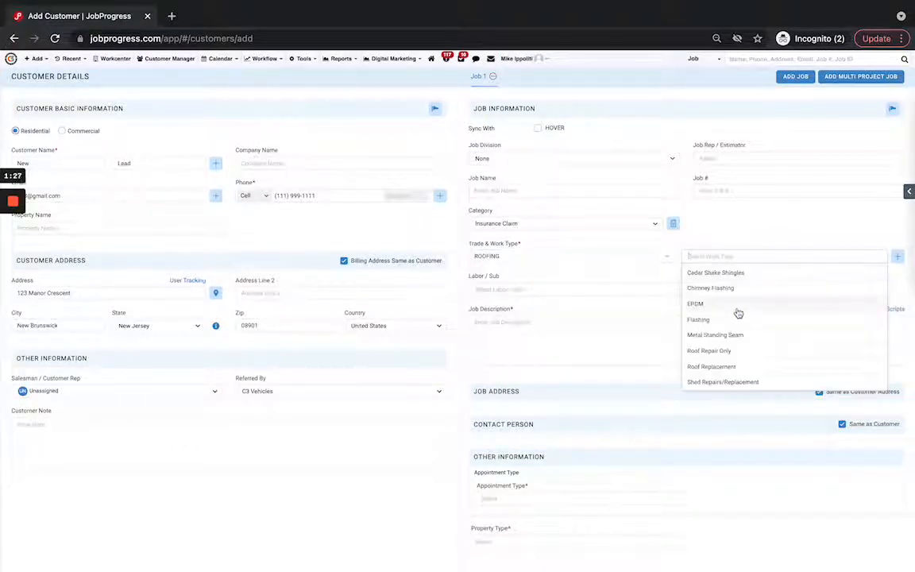
scroll(737, 312, down, 2)
scroll(737, 313, up, 2)
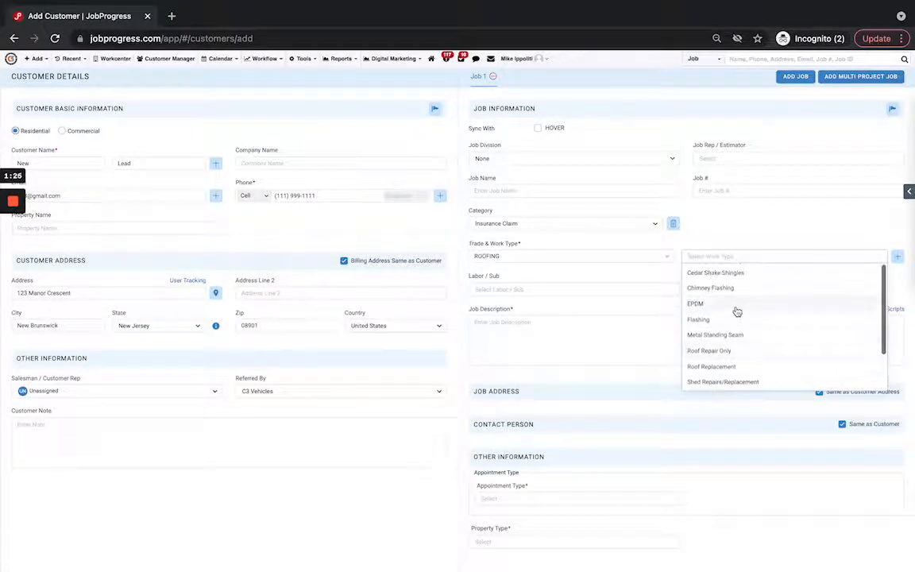
click(726, 353)
- Describe the job as 'customer claims hail damage on roof' and uncheck Same as Customer Address
scroll(708, 261, down, 2)
click(569, 290)
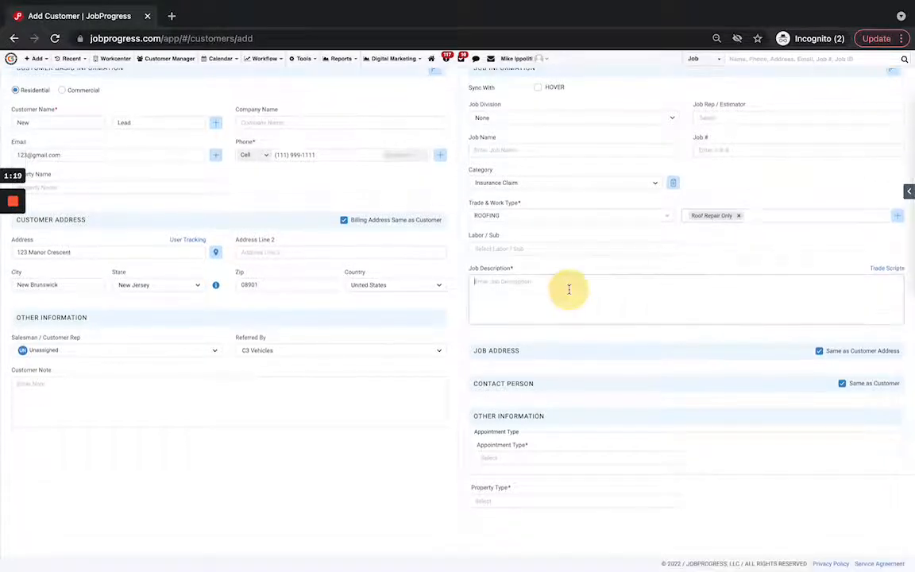
text(Leak)
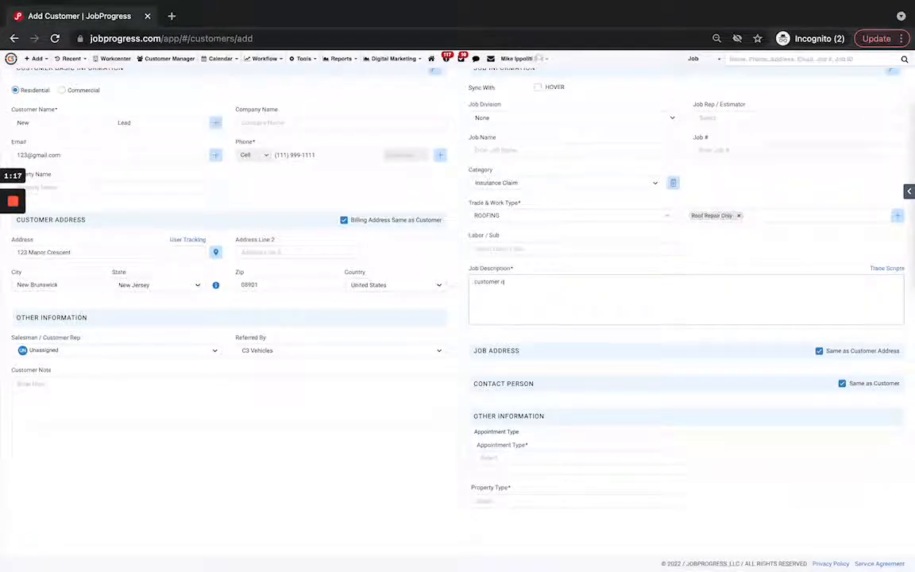
text( hail damage on roof)
click(840, 355)
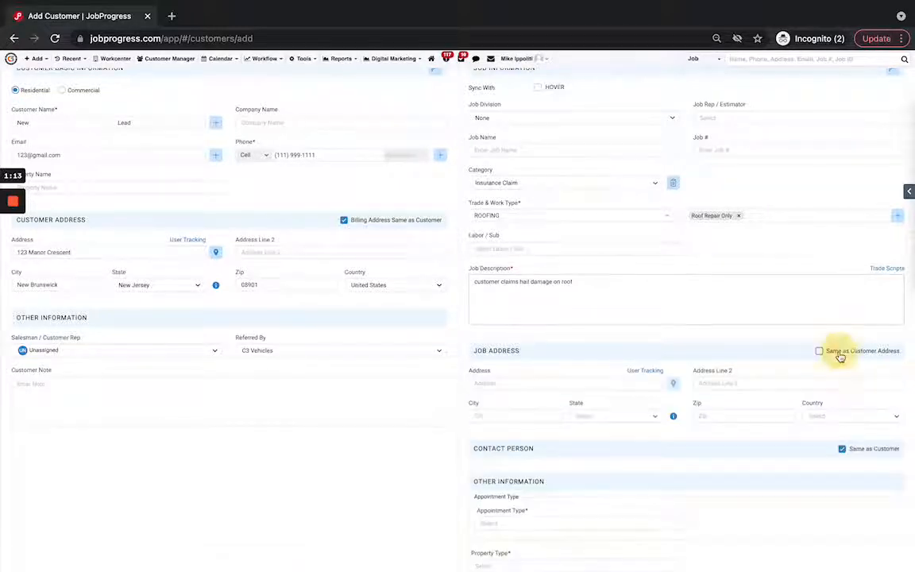
- Link the job address back to the customer address with Same as Customer Address
scroll(837, 352, down, 1)
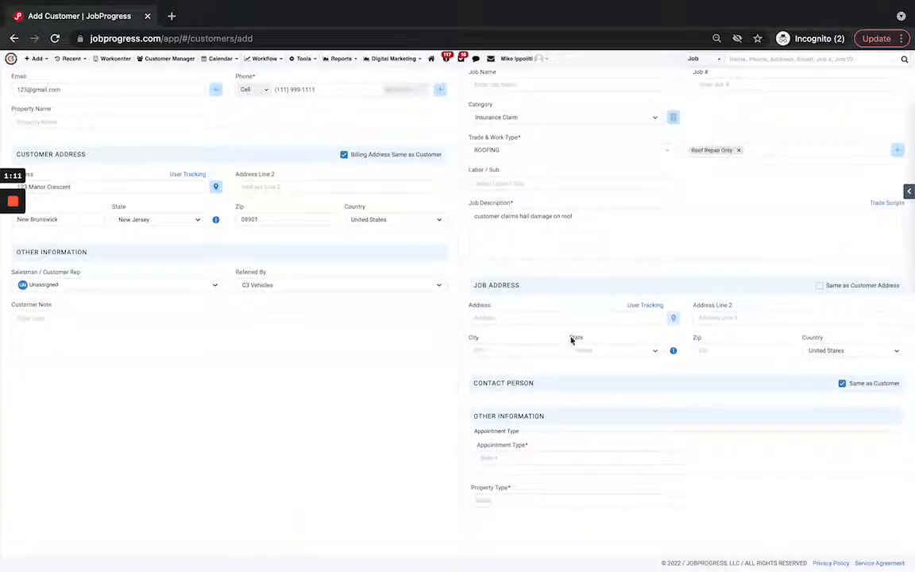
click(821, 288)
click(846, 356)
click(830, 285)
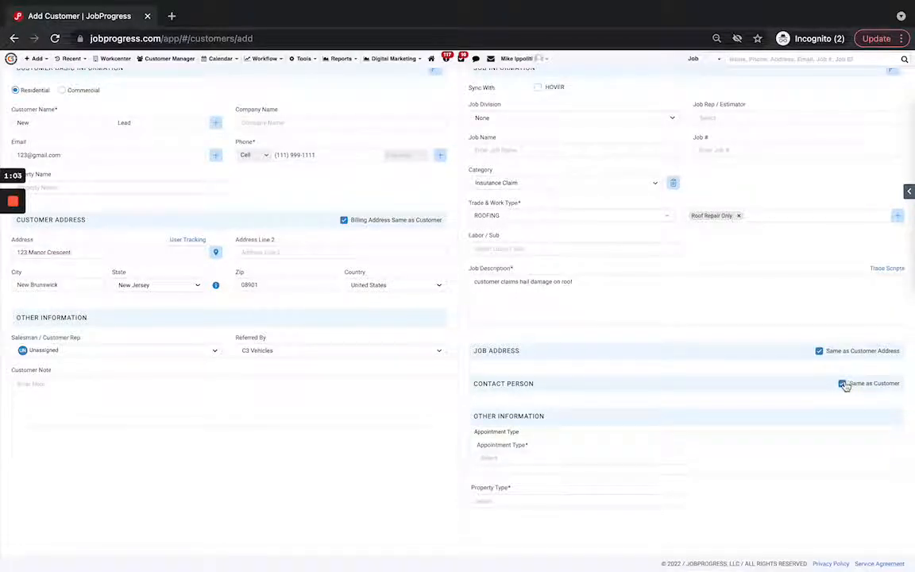
- Set Contact Person back to Same as Customer, confirming removal of the separate contact
click(844, 385)
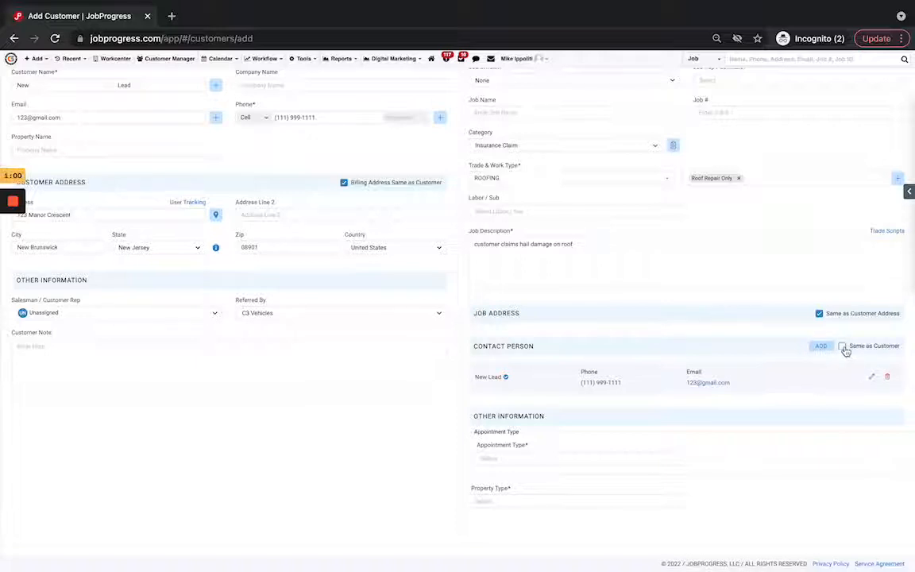
click(843, 346)
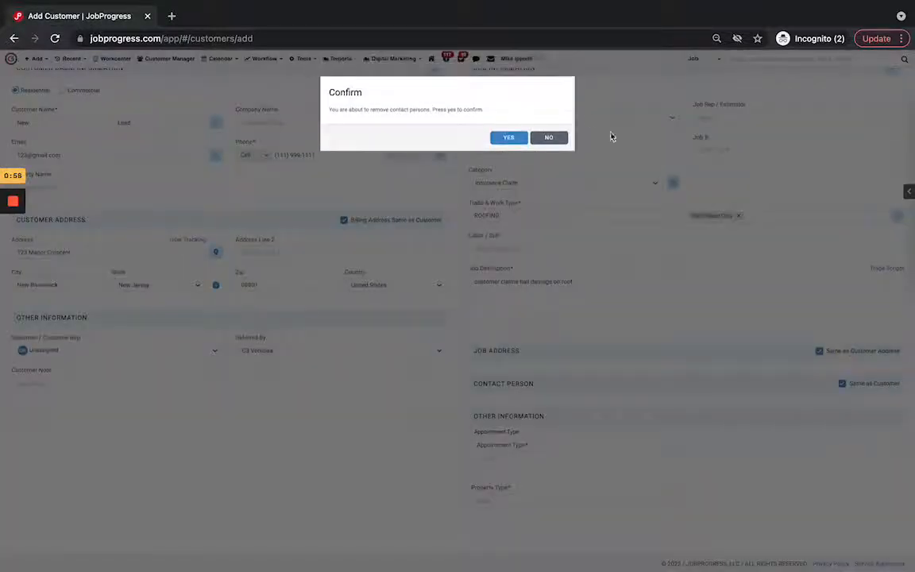
click(550, 138)
scroll(621, 378, down, 1)
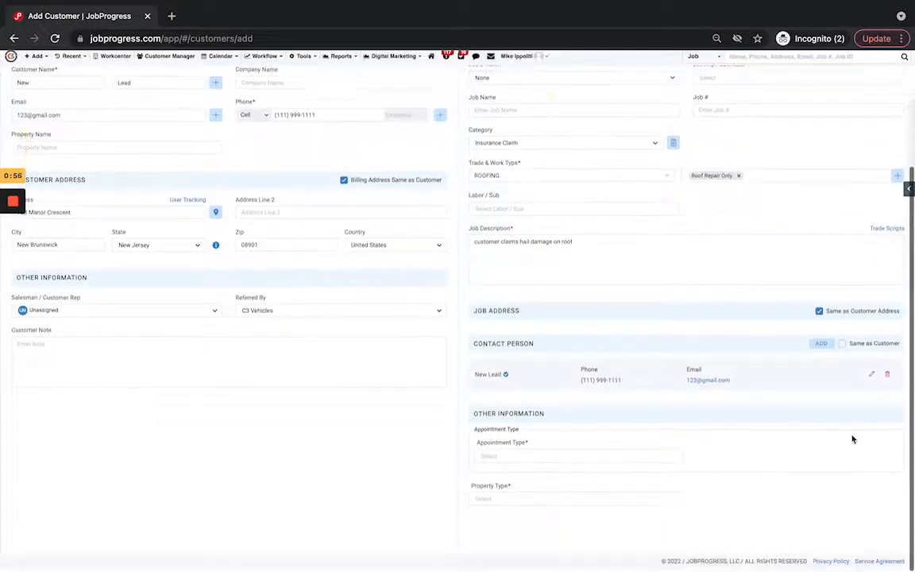
click(843, 348)
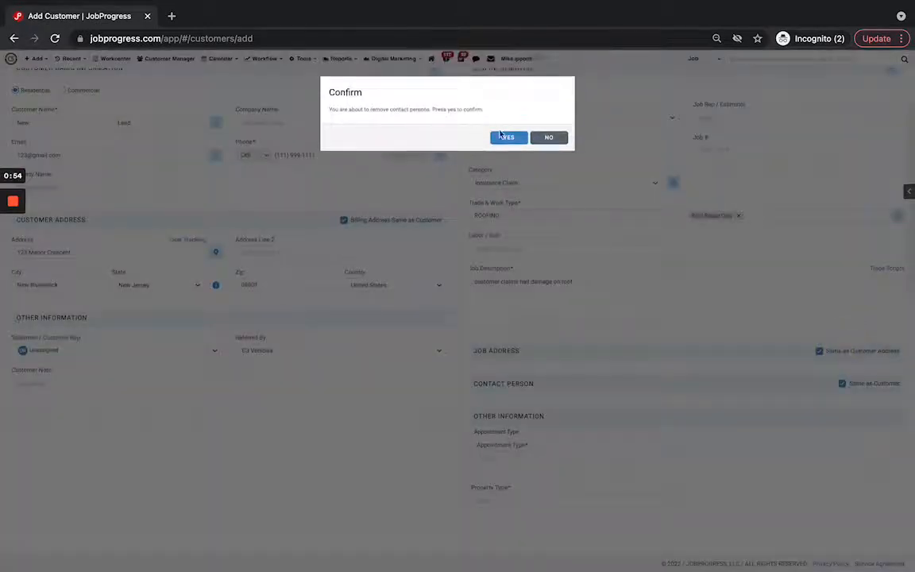
click(506, 139)
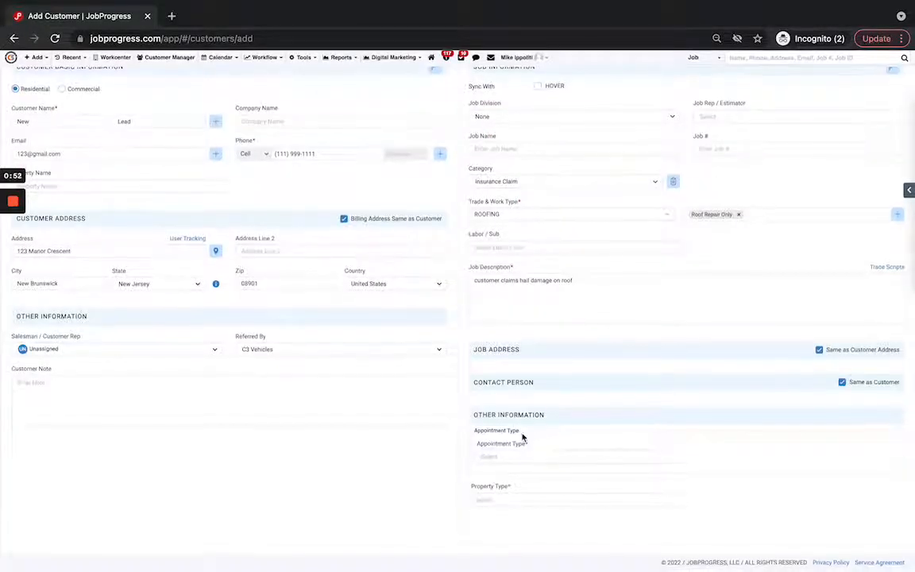
- Set the job's appointment type to In Person and property type to Single Family
click(517, 461)
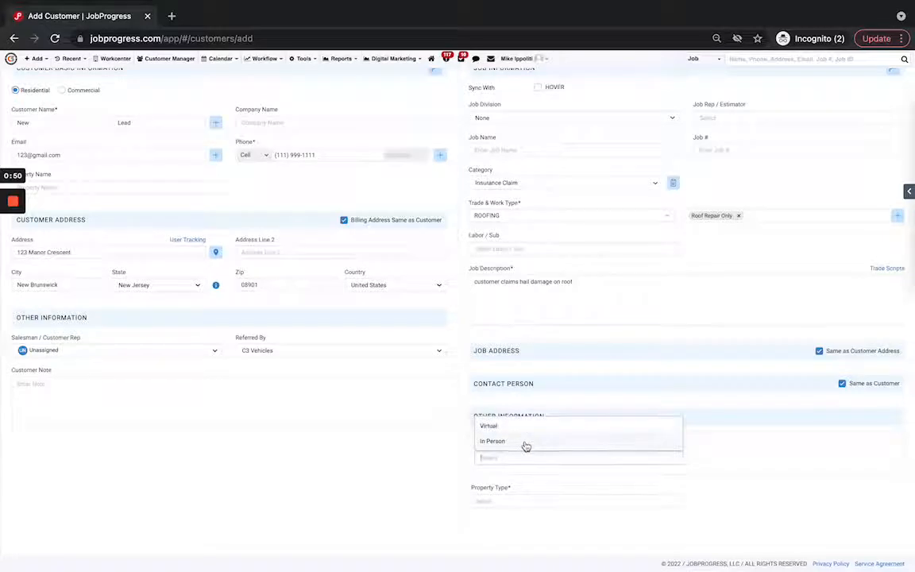
click(521, 443)
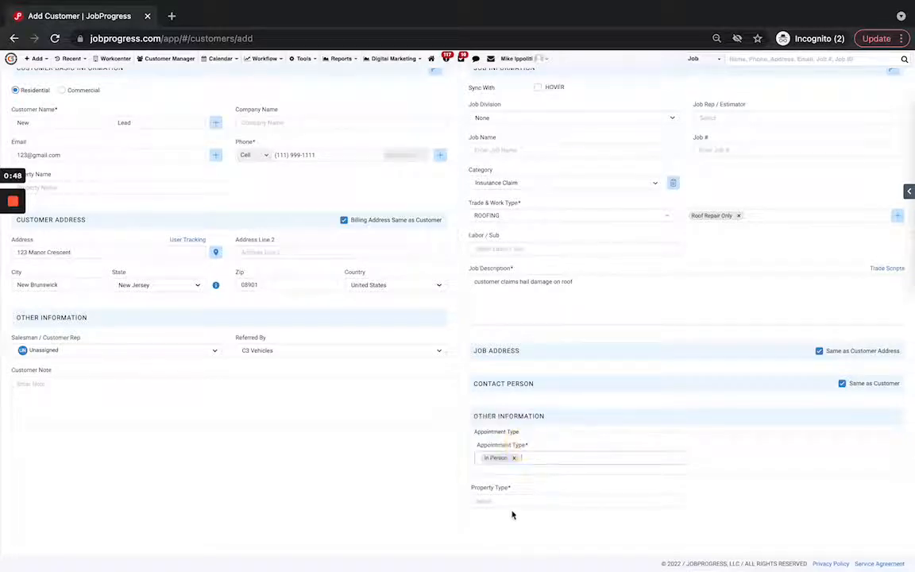
click(522, 506)
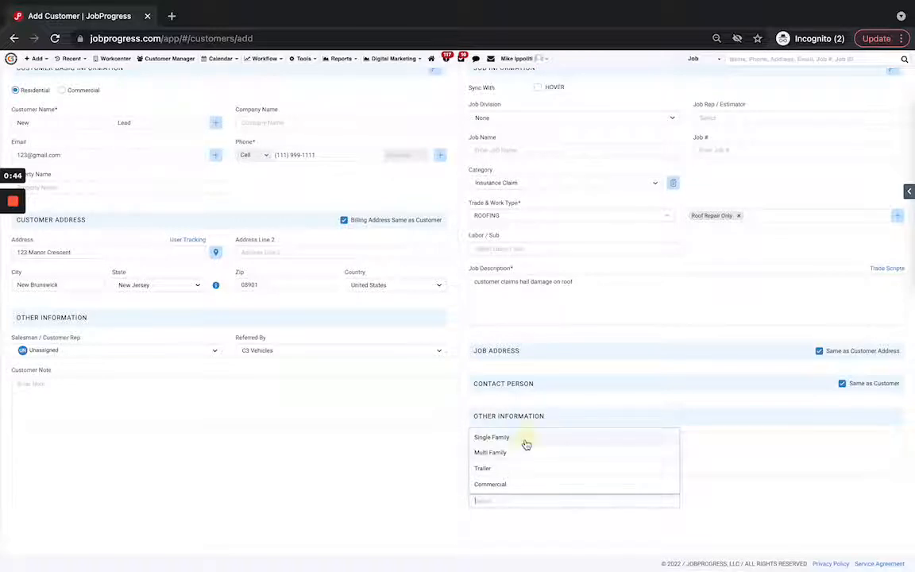
click(525, 438)
- Add an extra trade row, then remove it, leaving only ROOFING / Roof Repair Only
scroll(558, 515, up, 3)
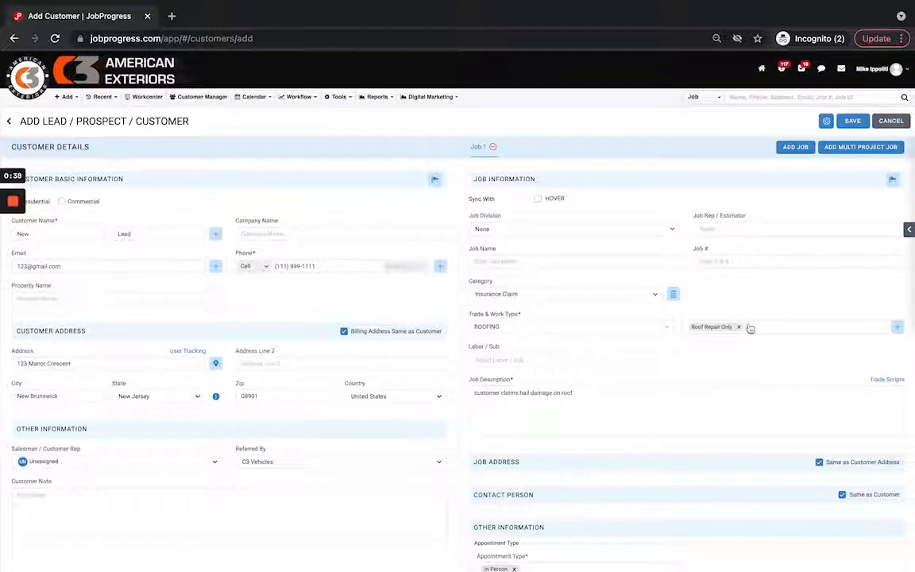
click(899, 328)
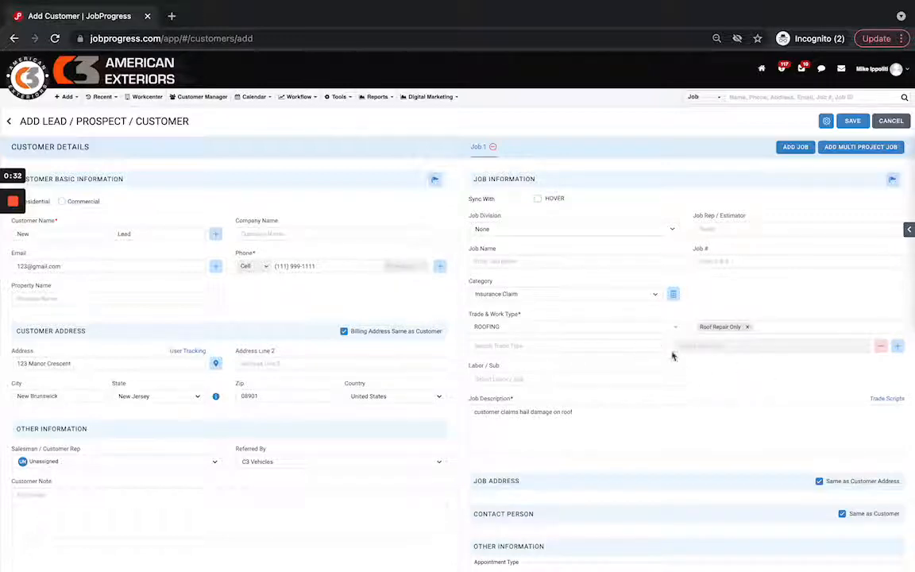
click(879, 348)
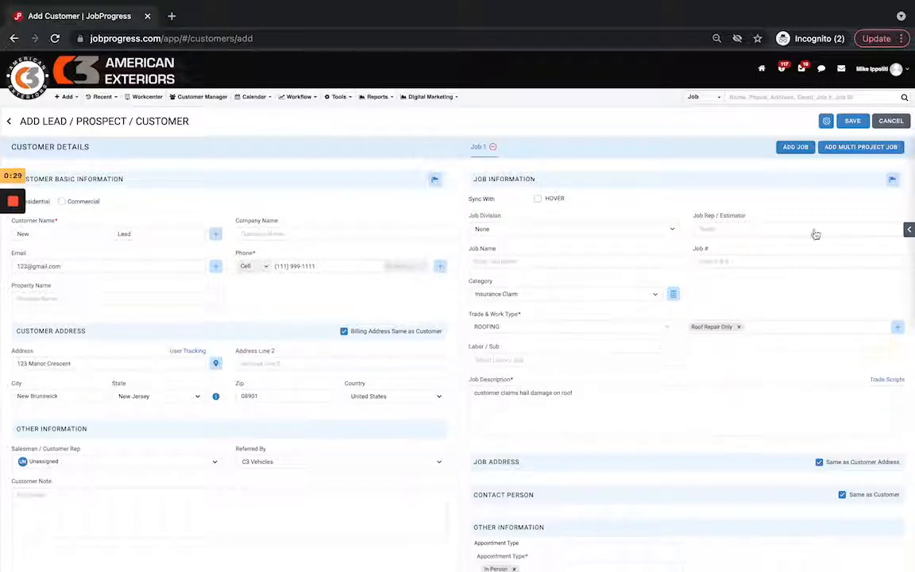
- Save the new lead, send its New Lead workflow e-mail, and close the automation window
click(855, 120)
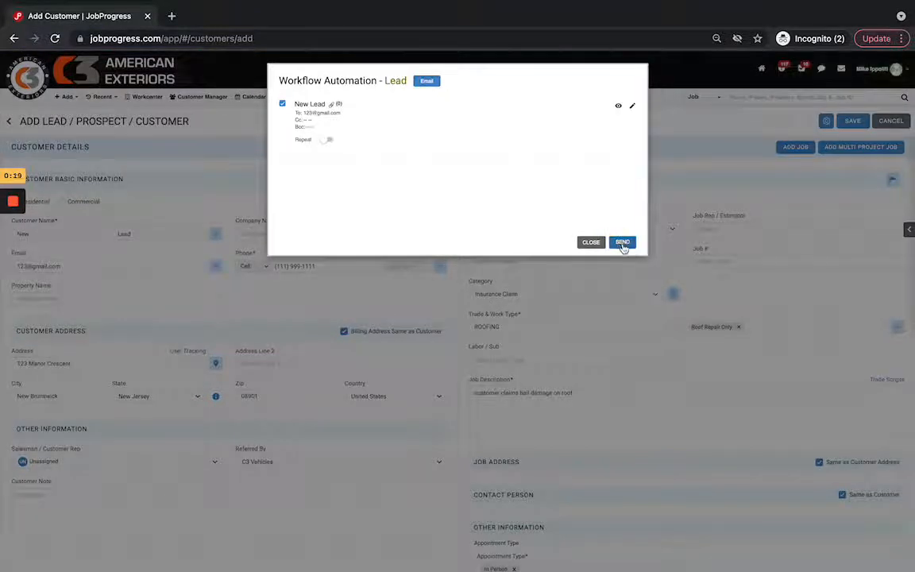
click(624, 245)
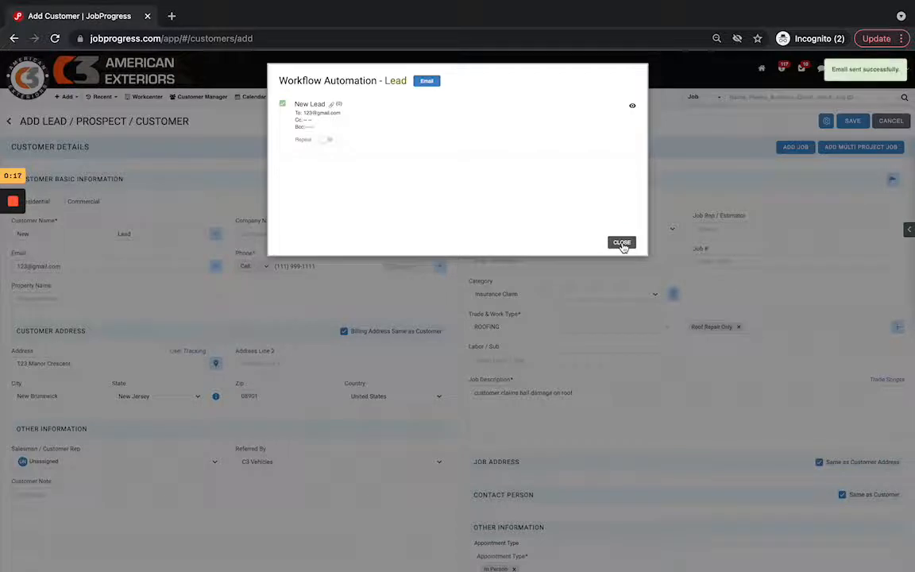
click(622, 243)
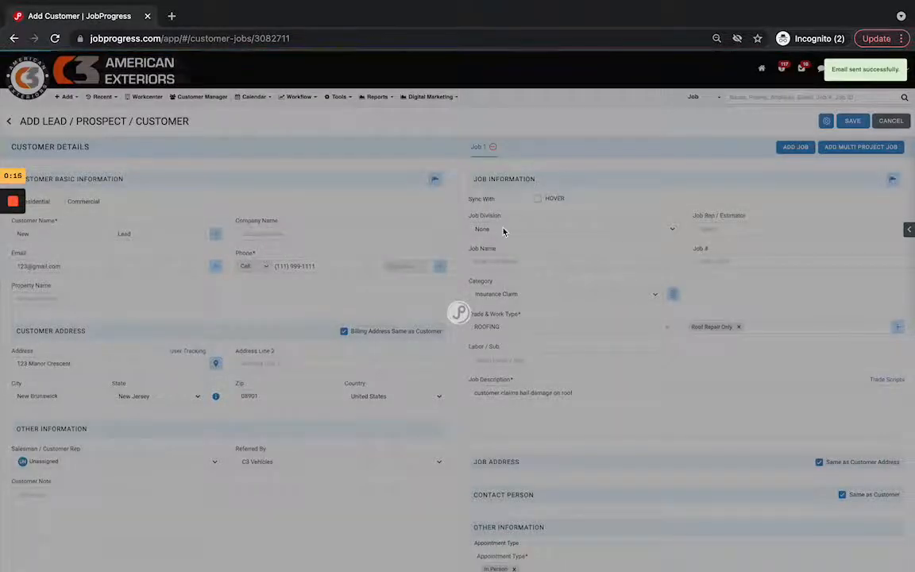